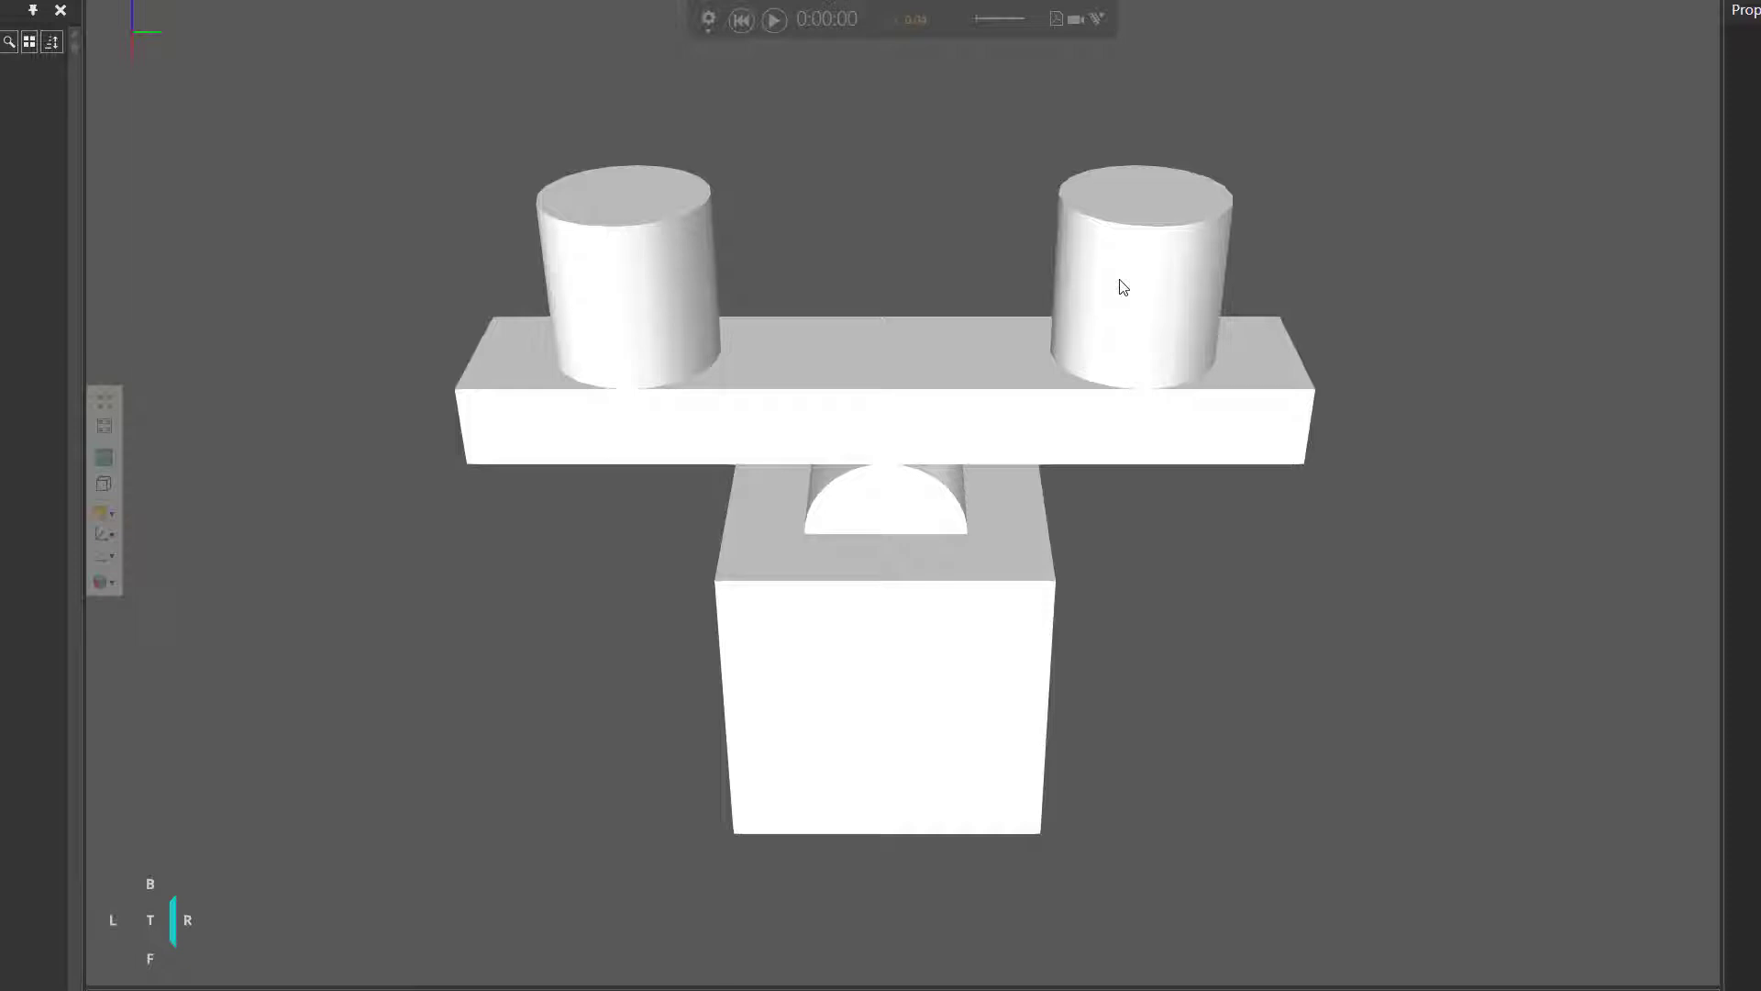
Step: Run and reset the simulation, then shorten the right cylinder's CylinderHeight to 50
click(774, 20)
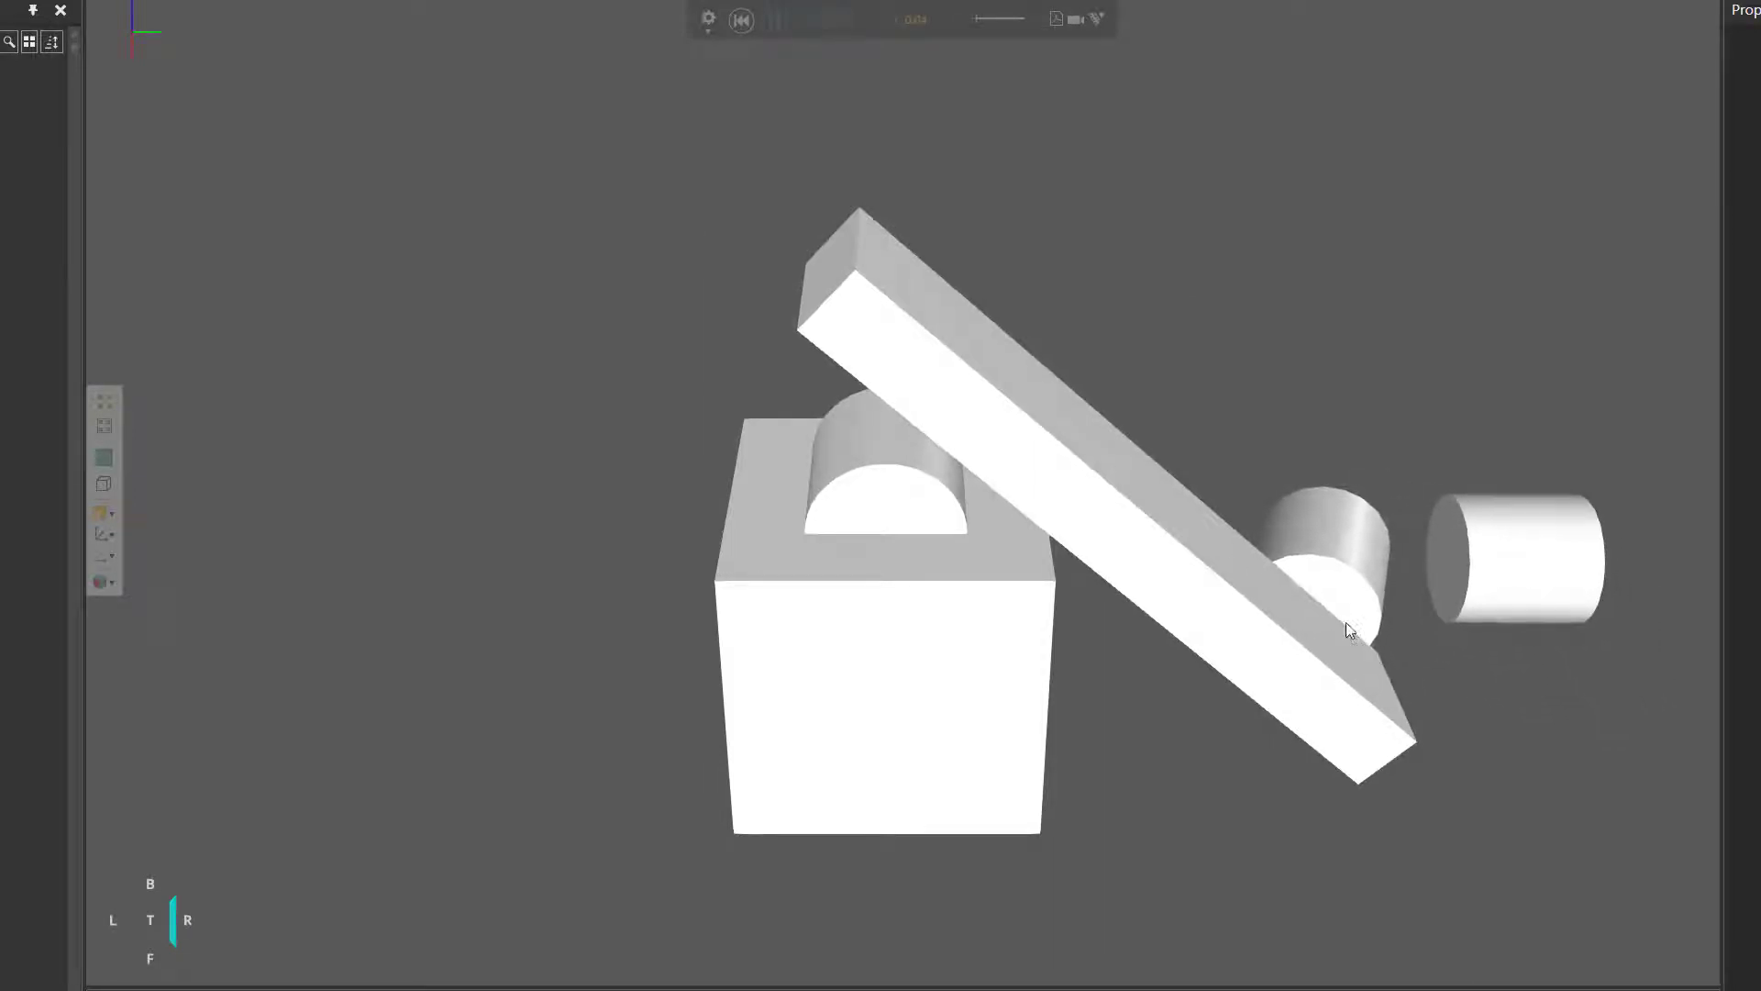
click(741, 20)
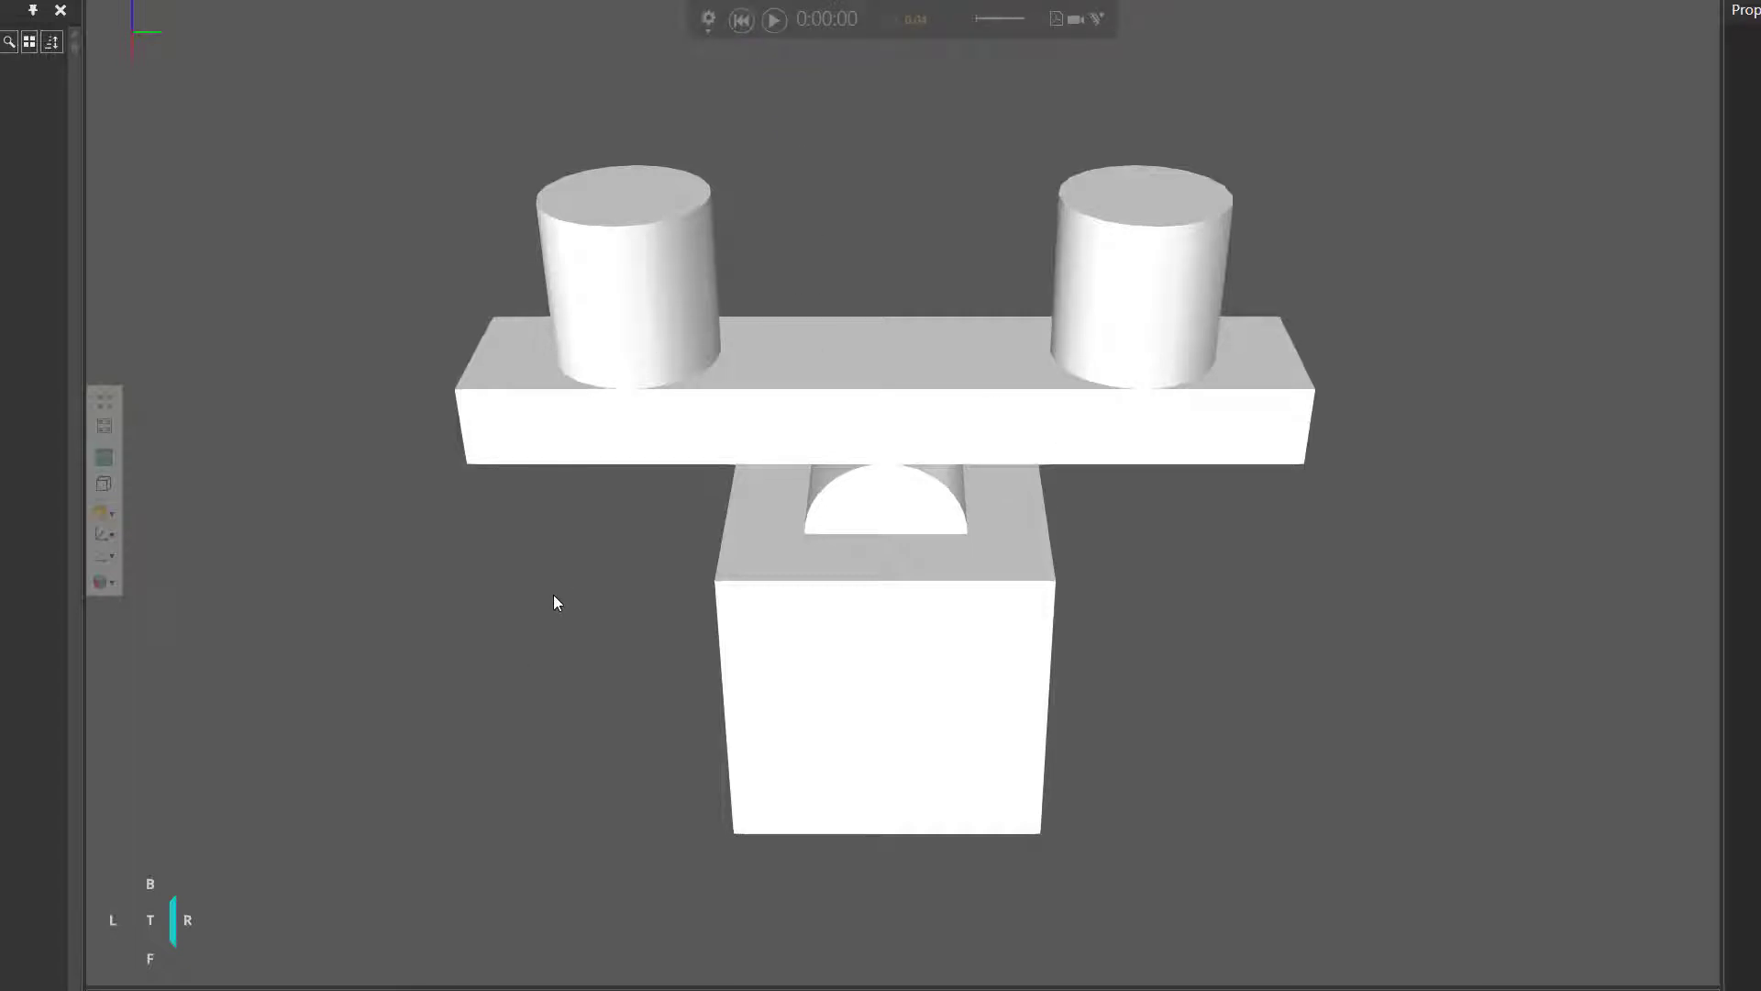
click(1134, 288)
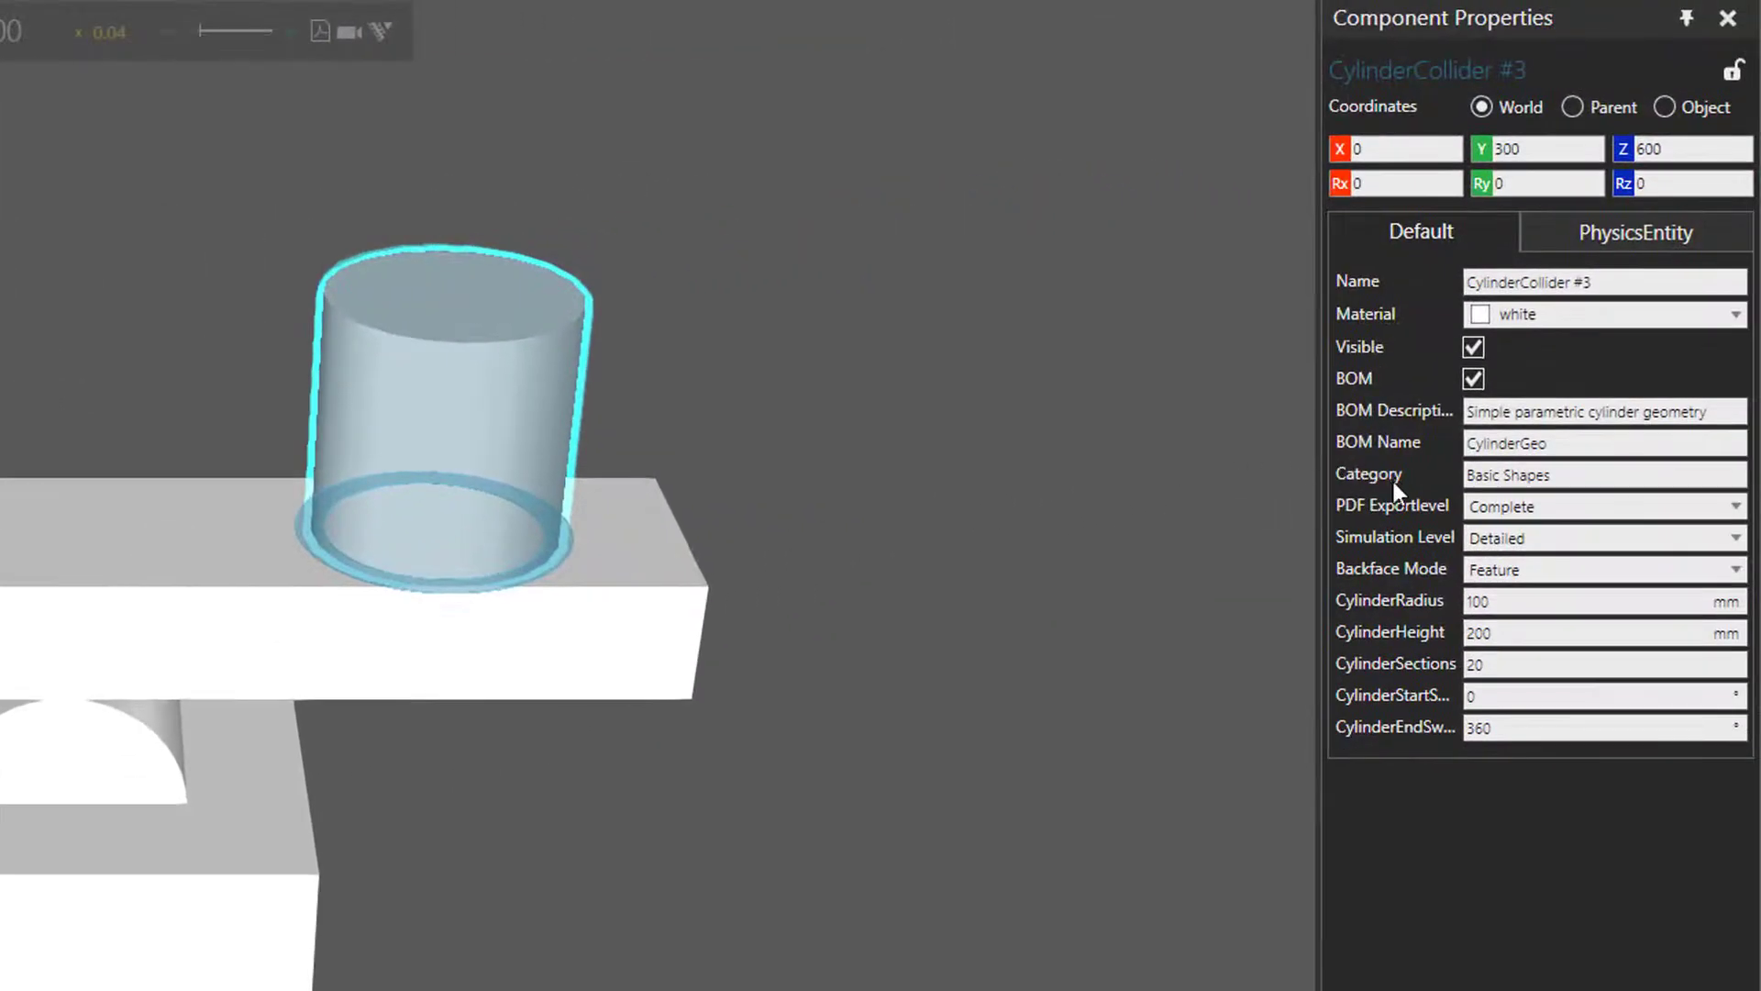
double_click(1471, 635)
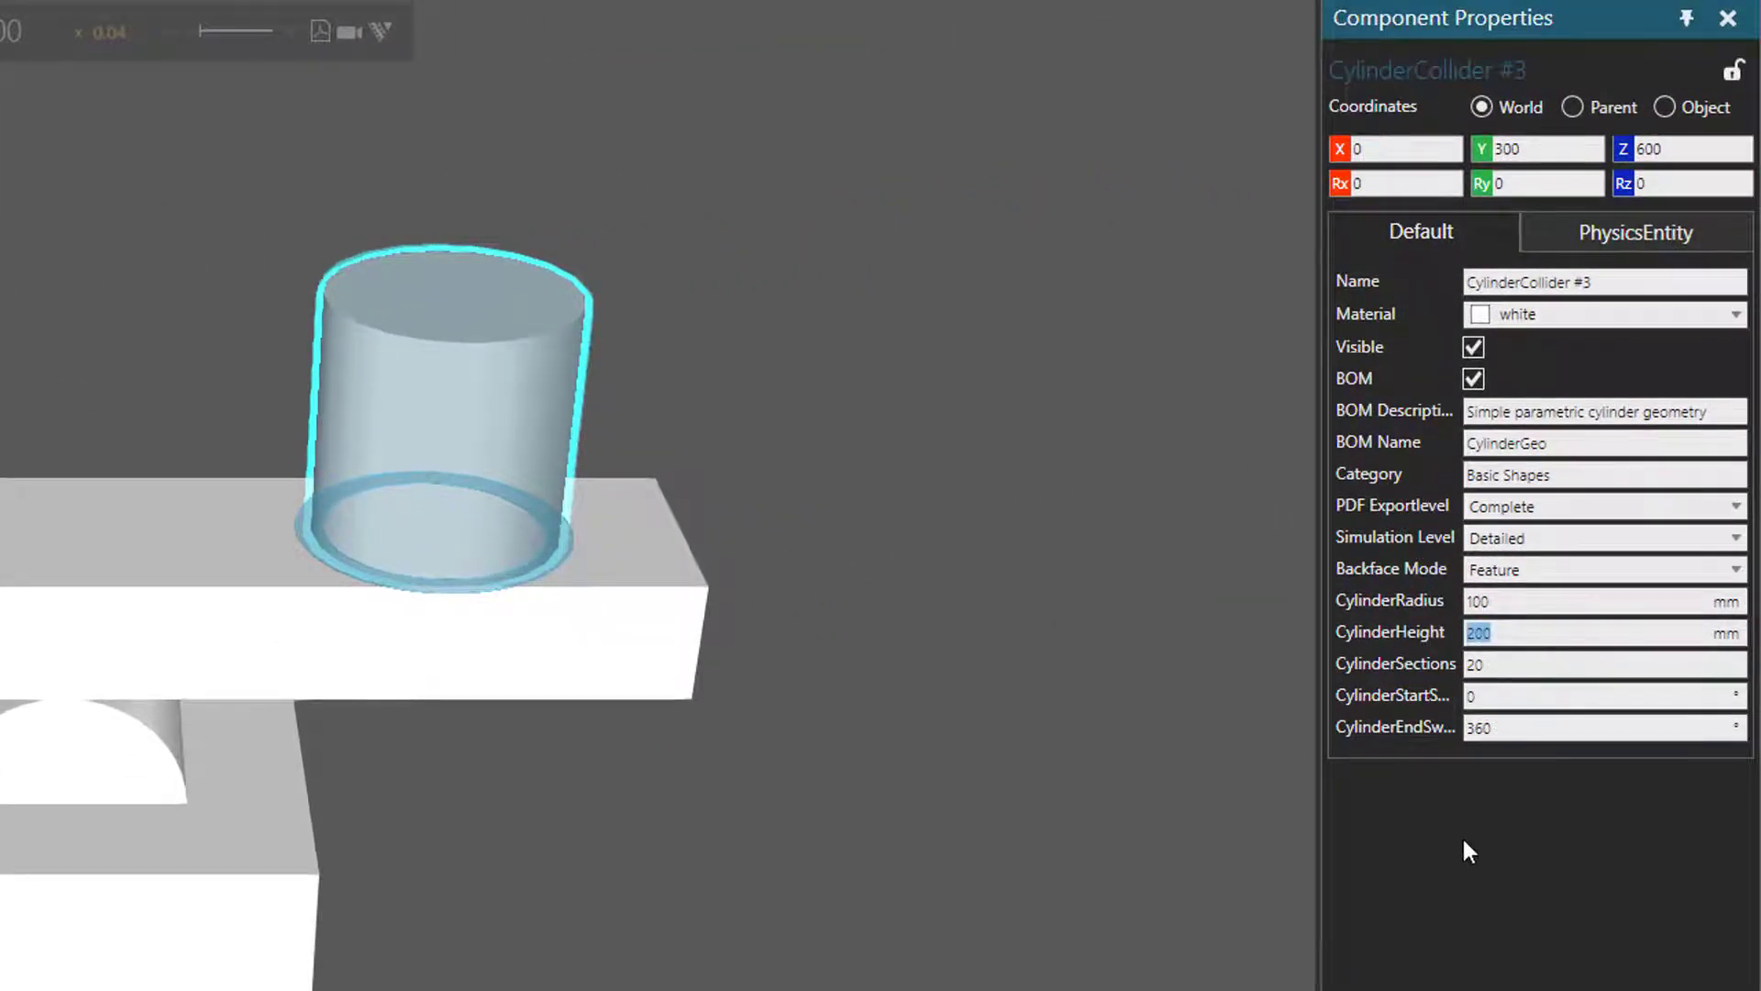
text(50)
key(Return)
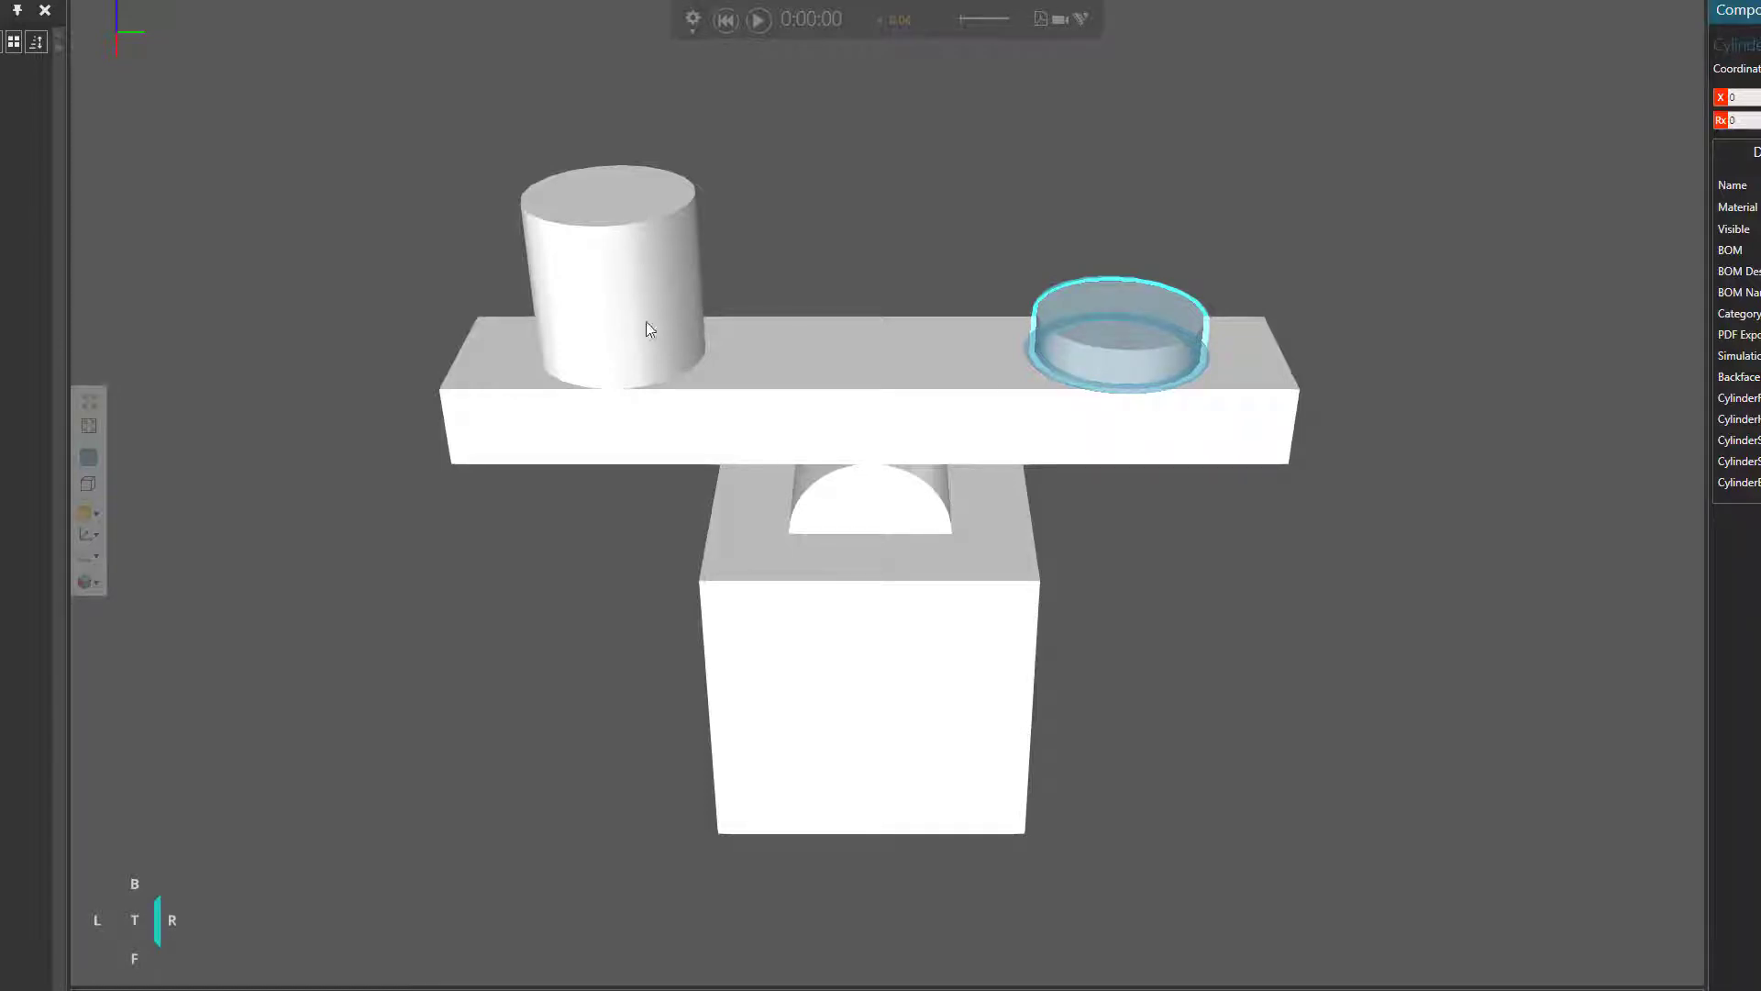
Step: Test the 50 mm cylinder, restore its CylinderHeight to 200, and select the left cylinder
click(759, 22)
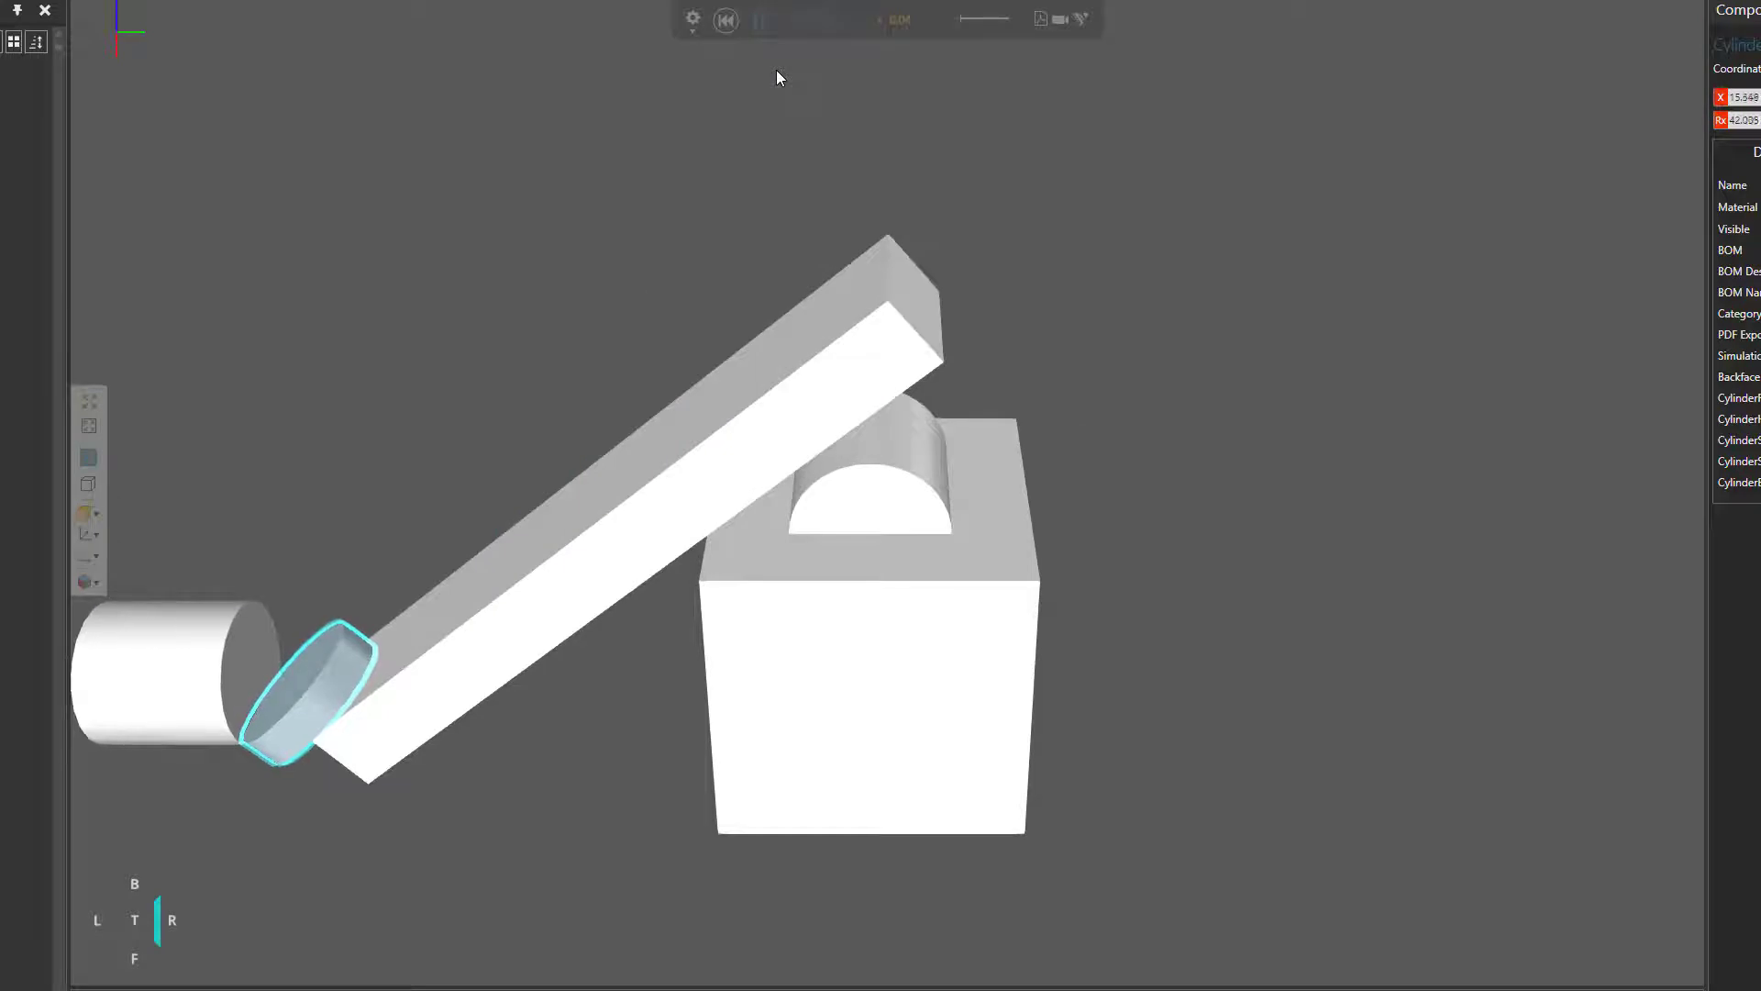
click(726, 20)
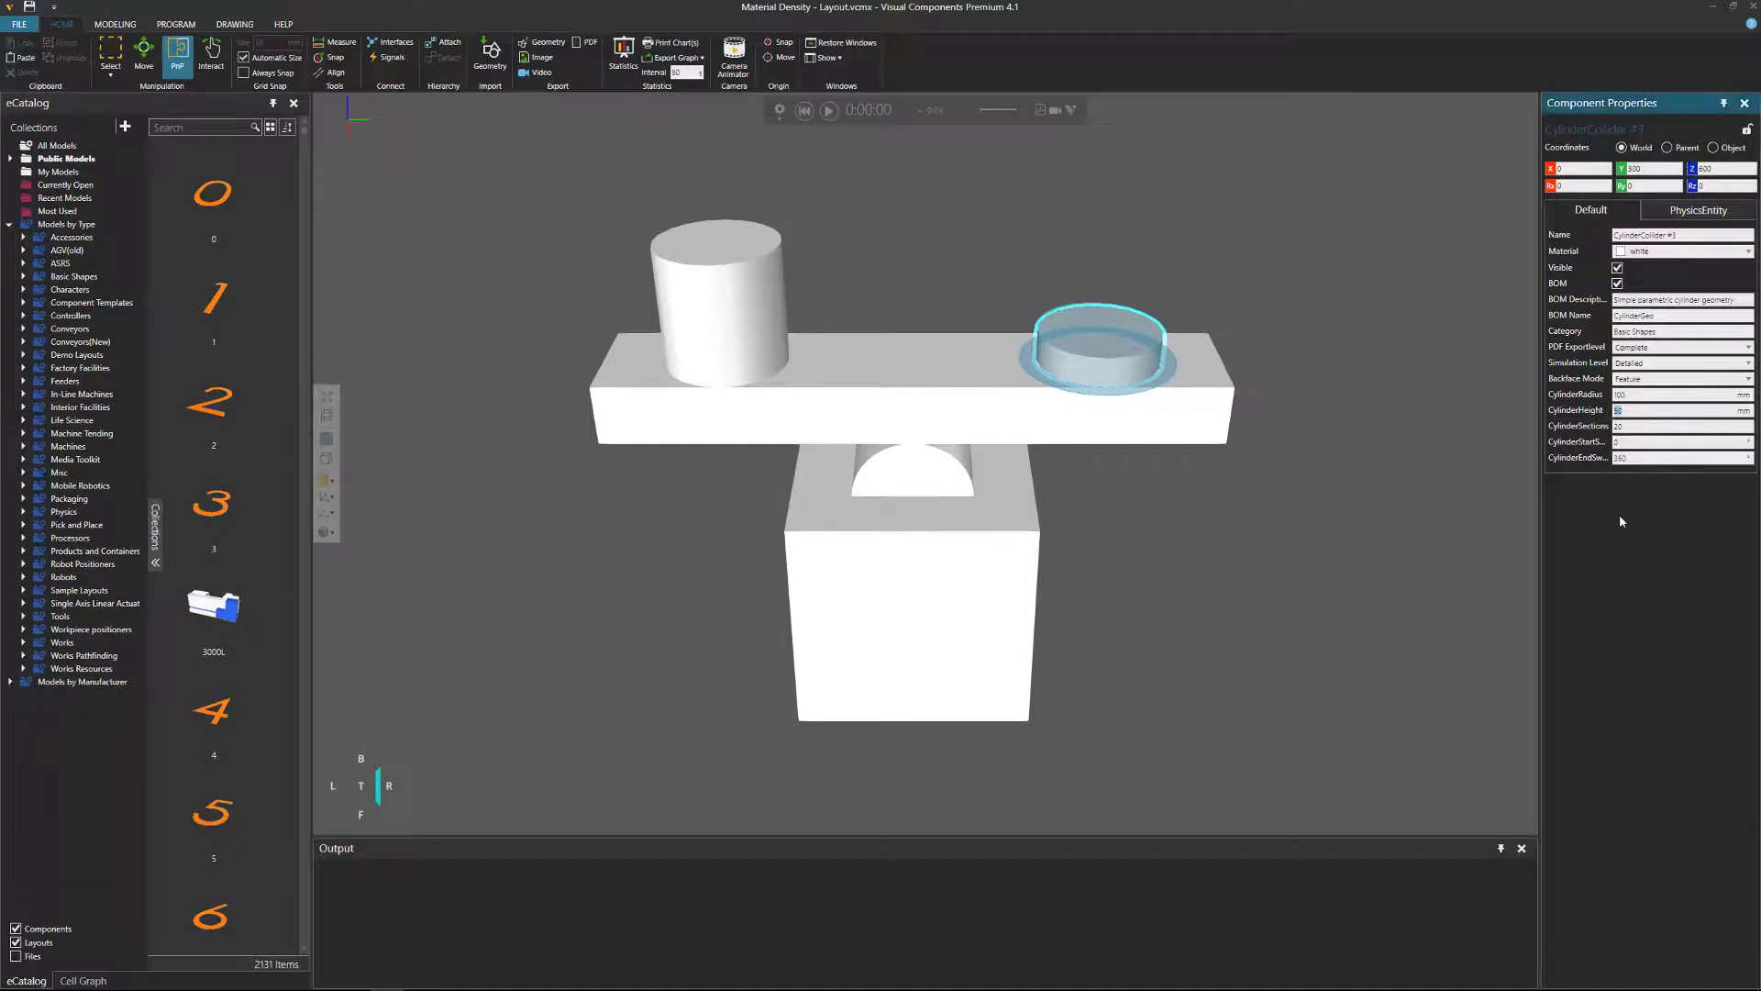
text(200)
key(Return)
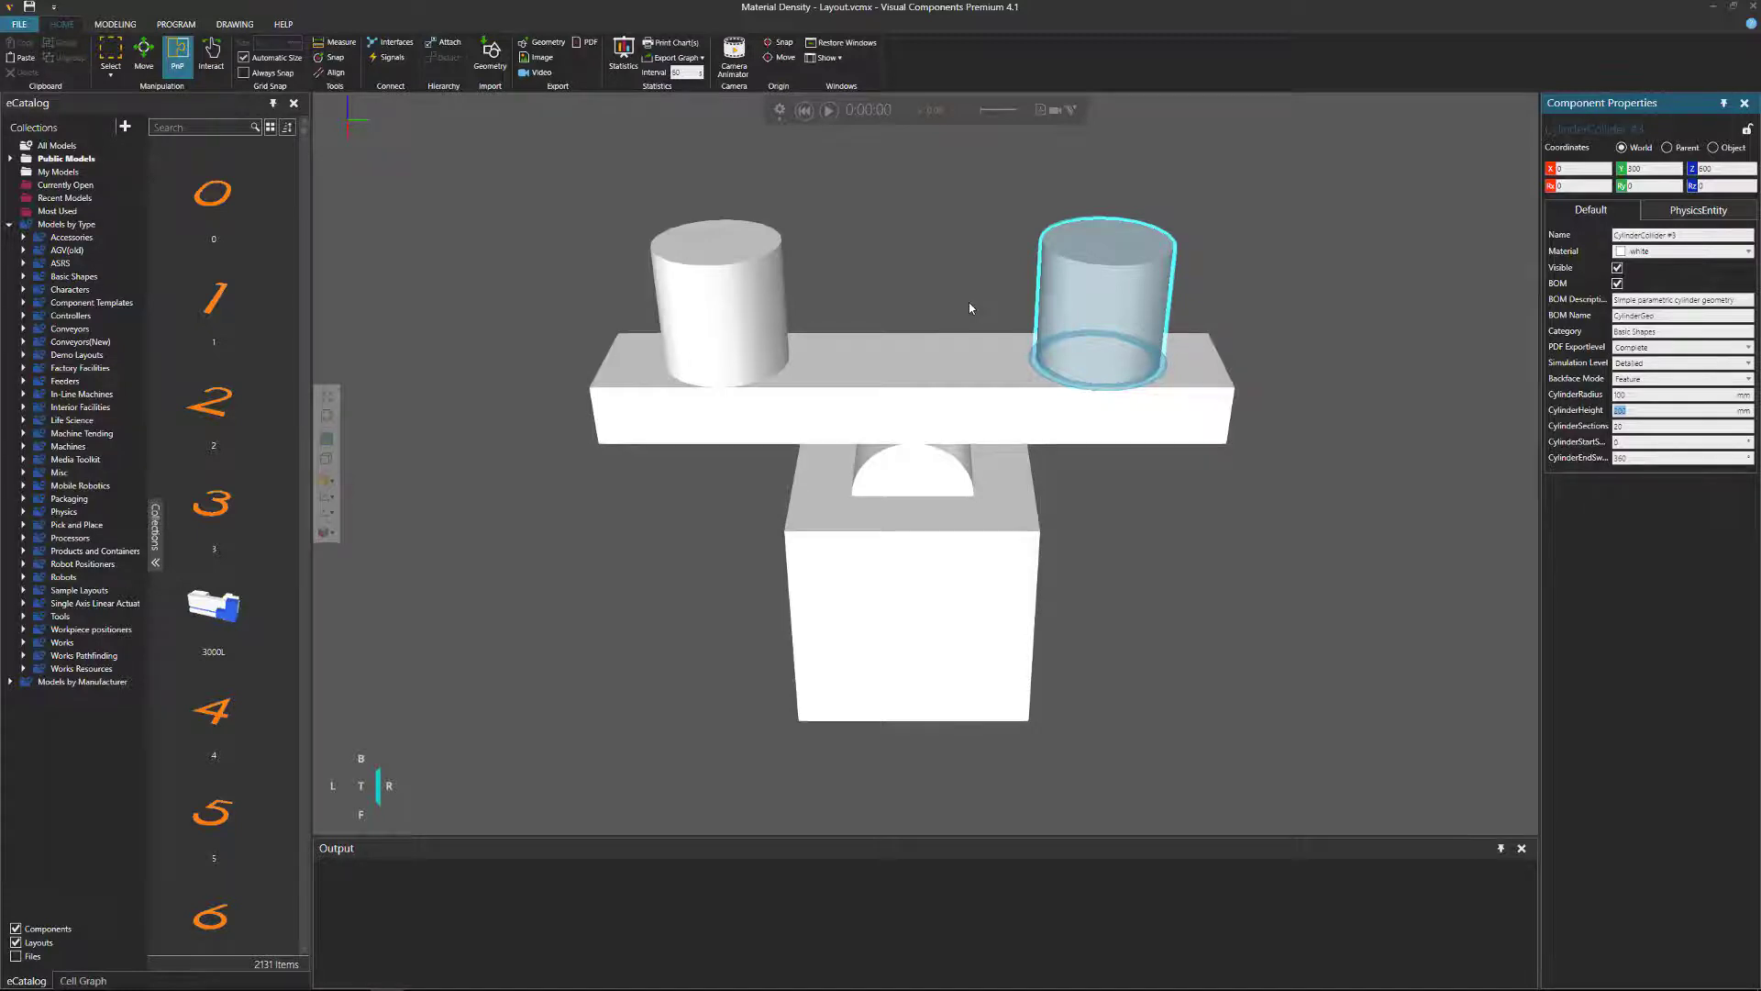
click(750, 300)
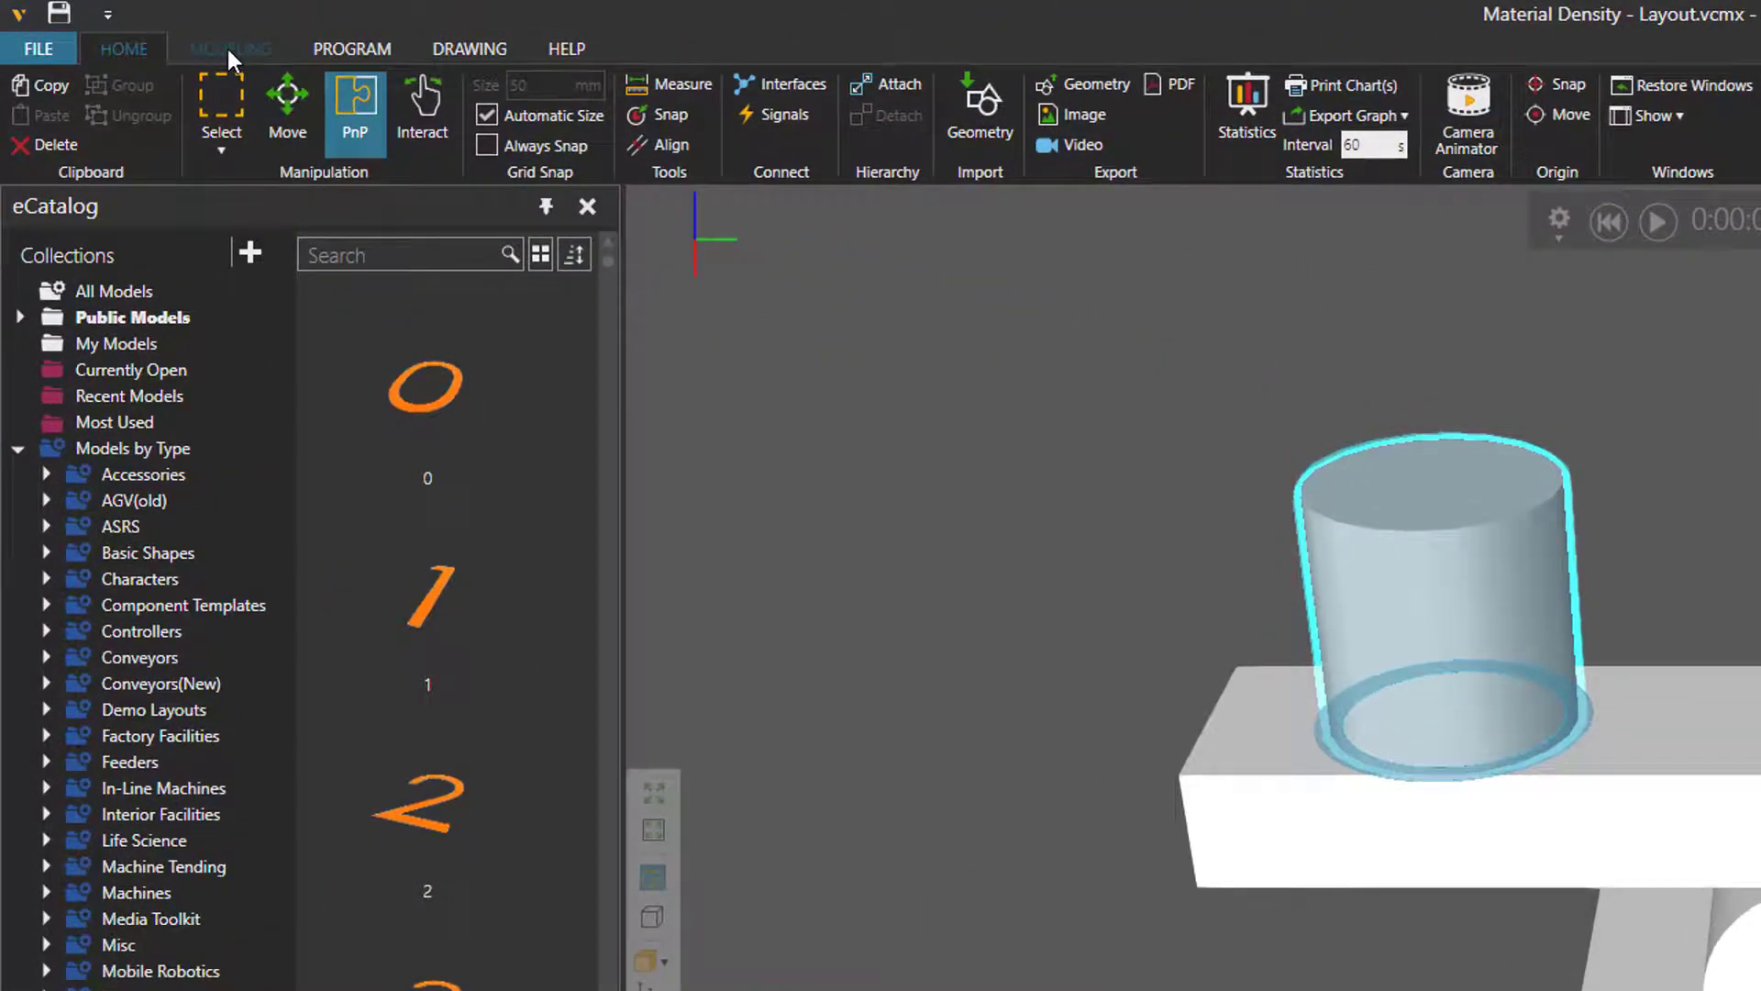
Step: Enter 100 as Material Density in CylinderCollider #2's PhysicsEntity behaviour under MODELING
click(228, 48)
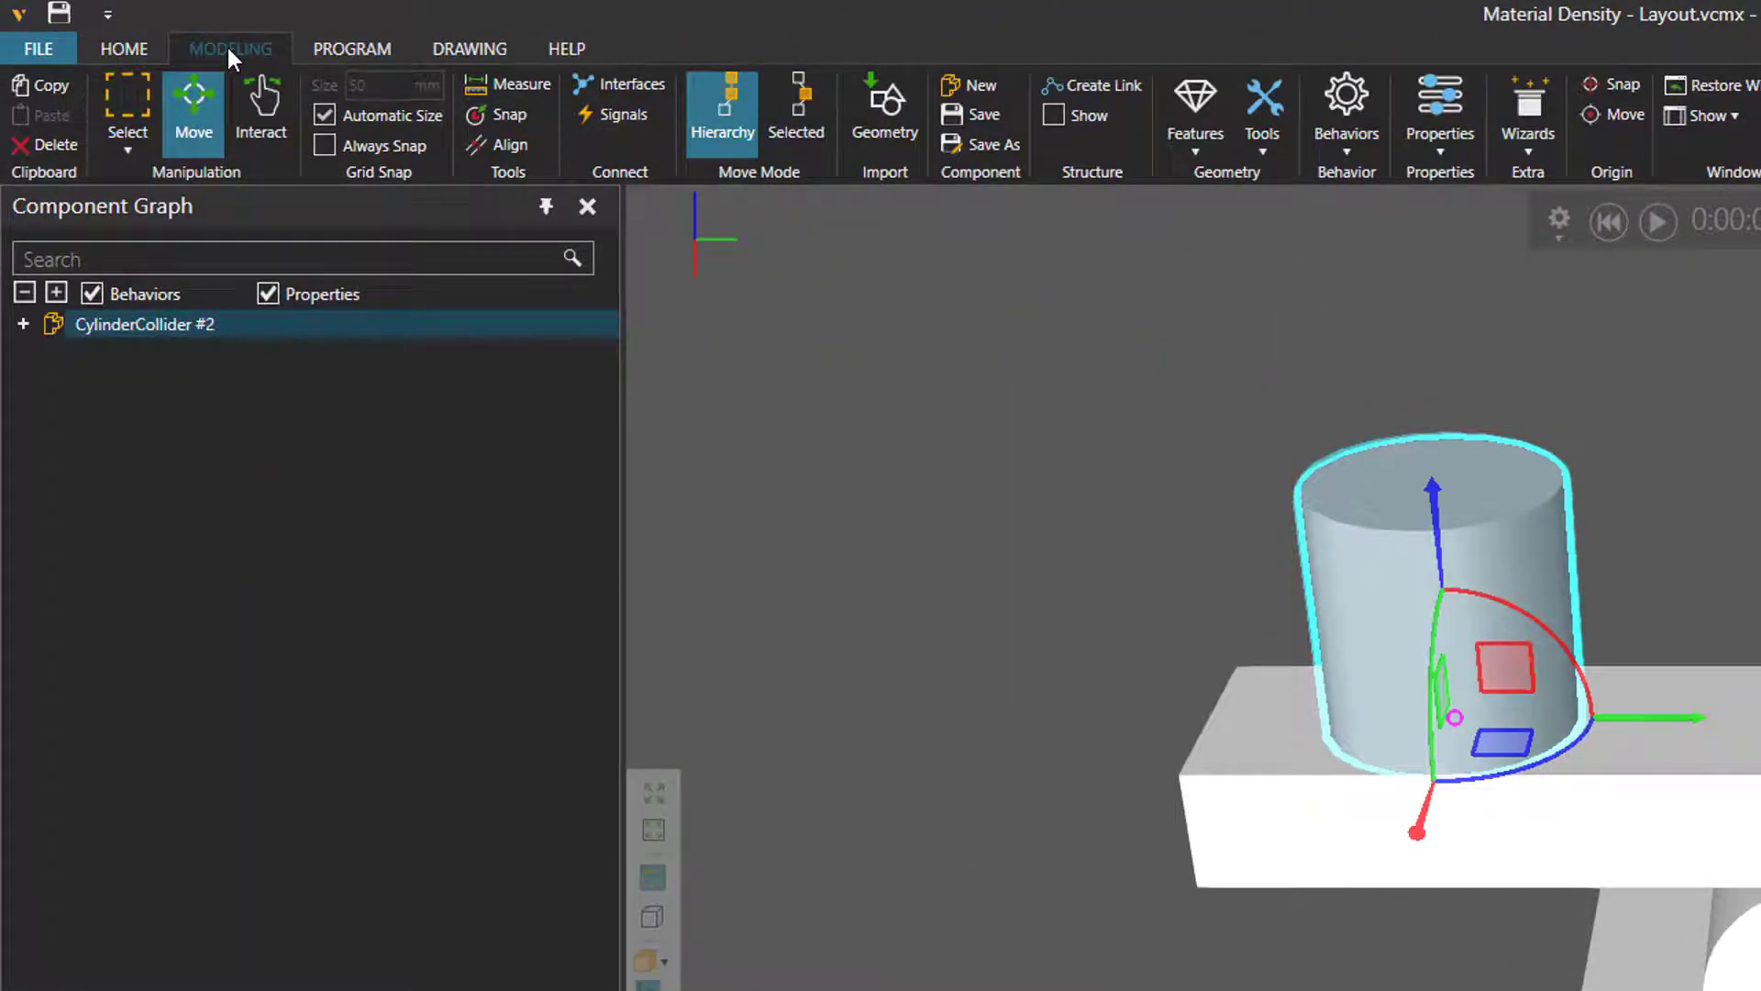
click(23, 325)
click(51, 379)
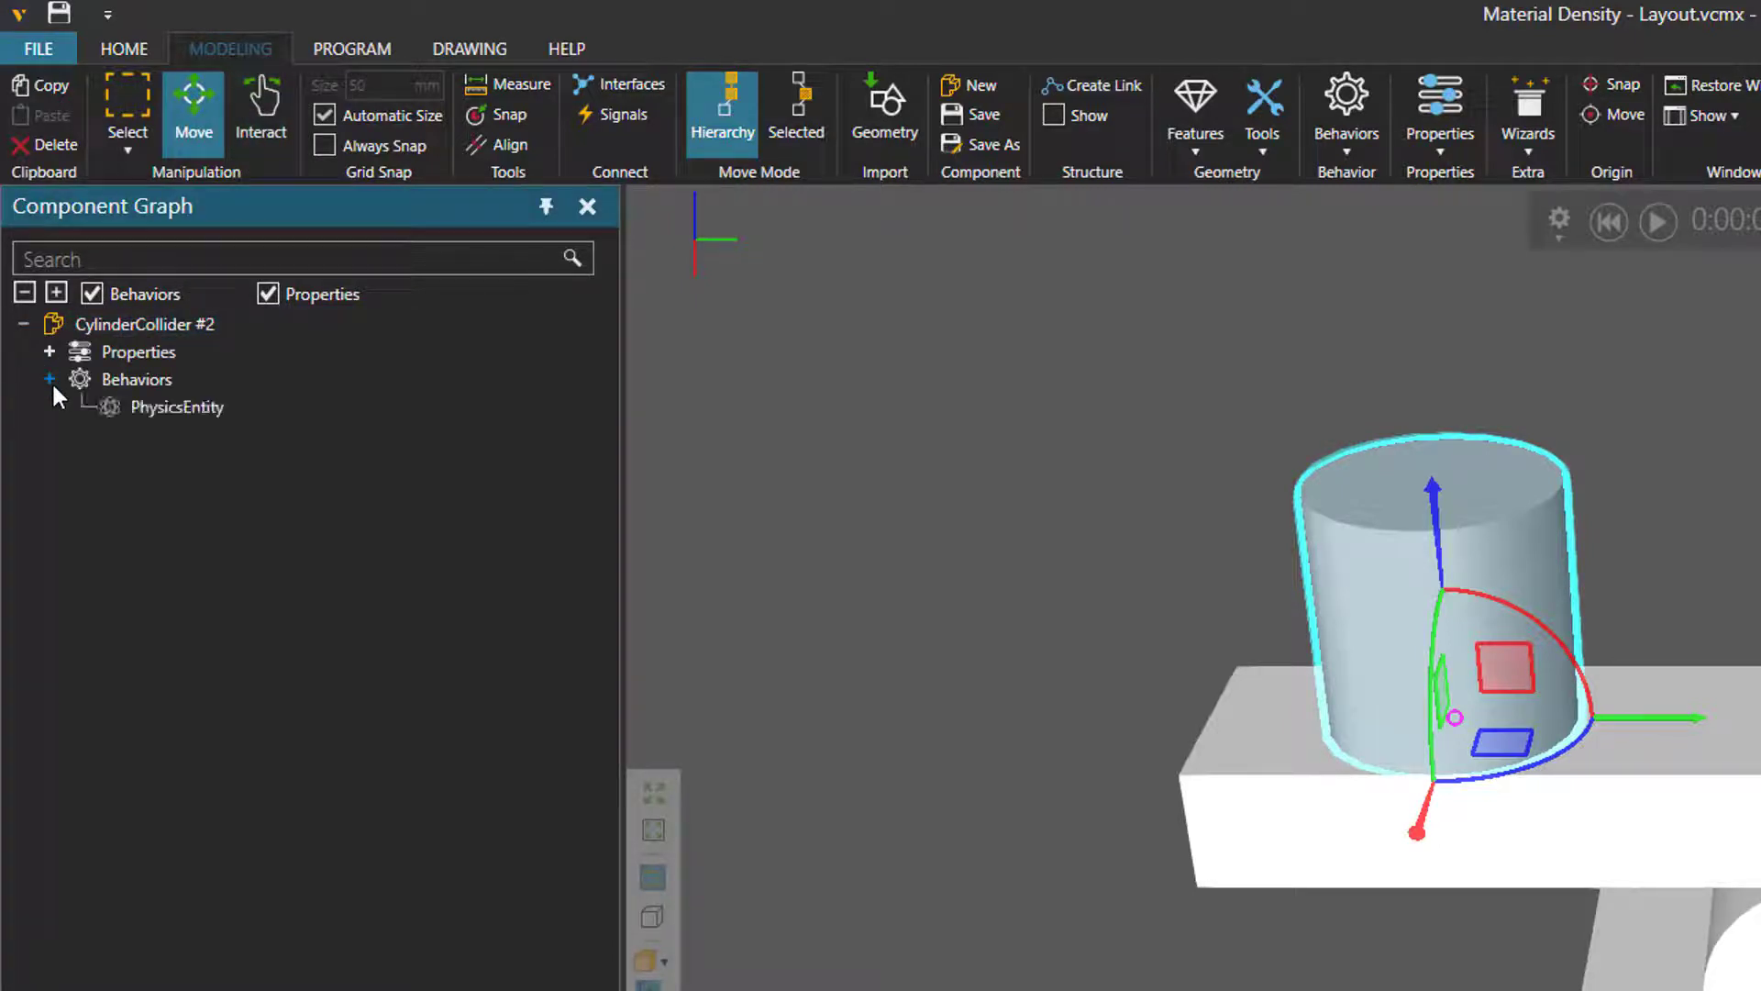
click(202, 410)
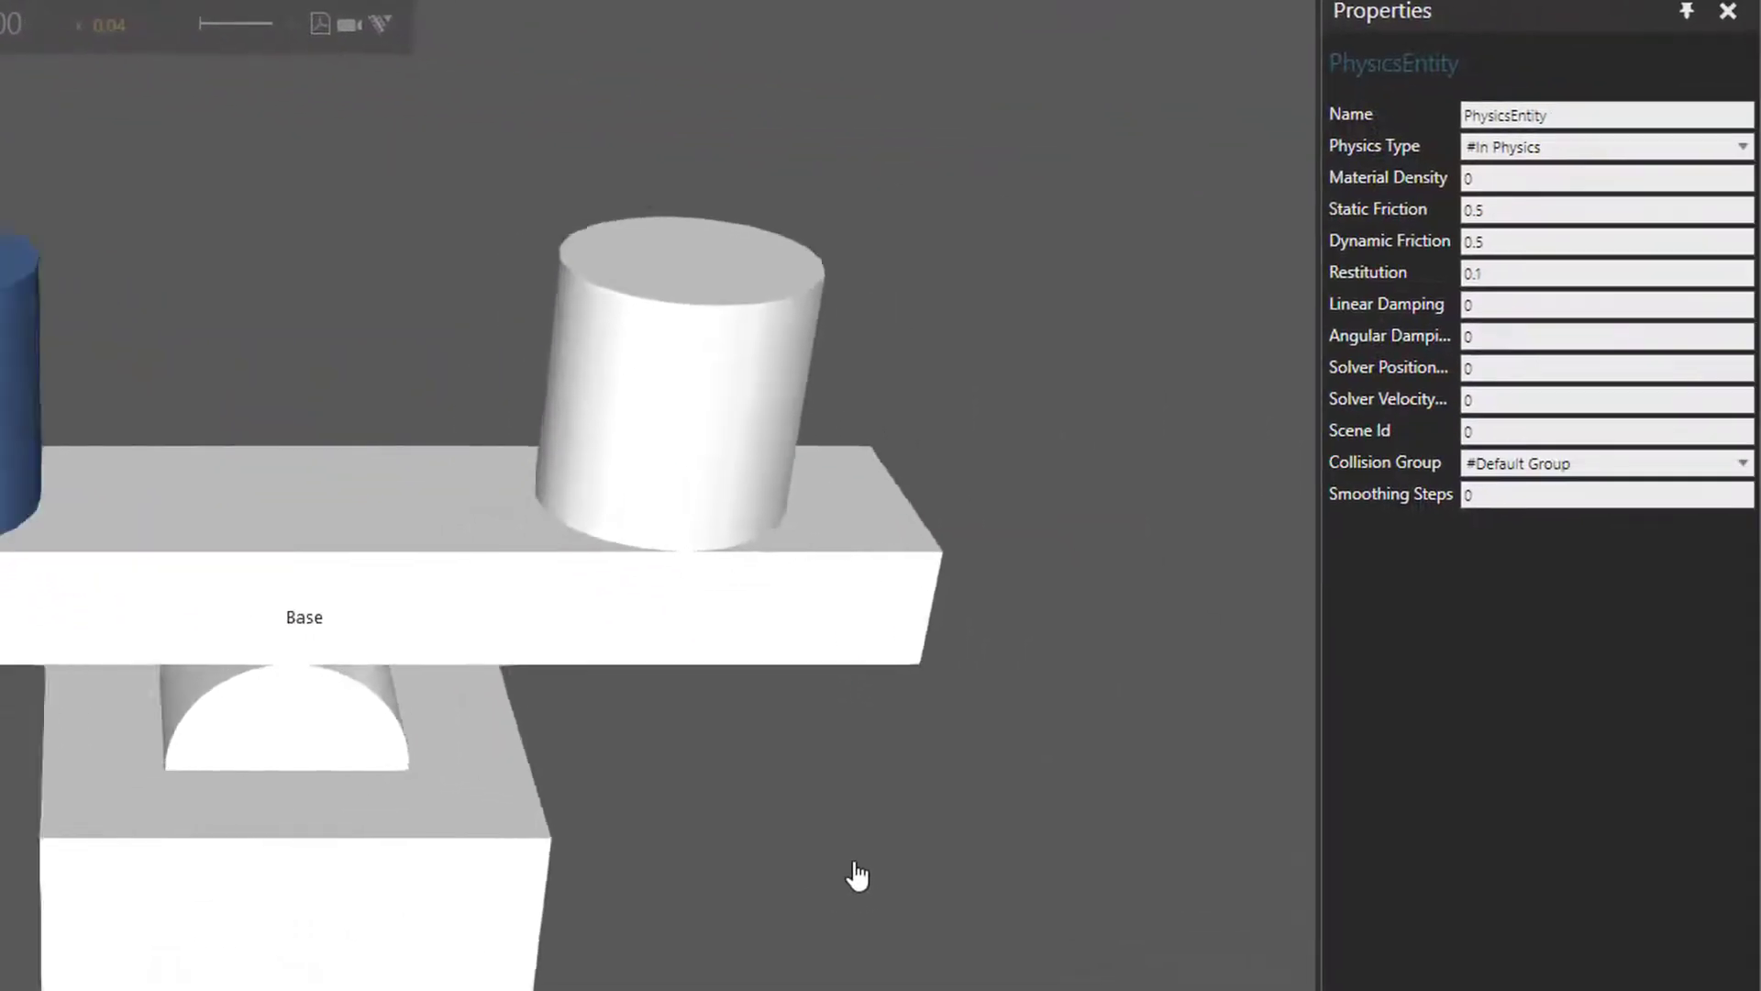
drag(856, 876, 1022, 896)
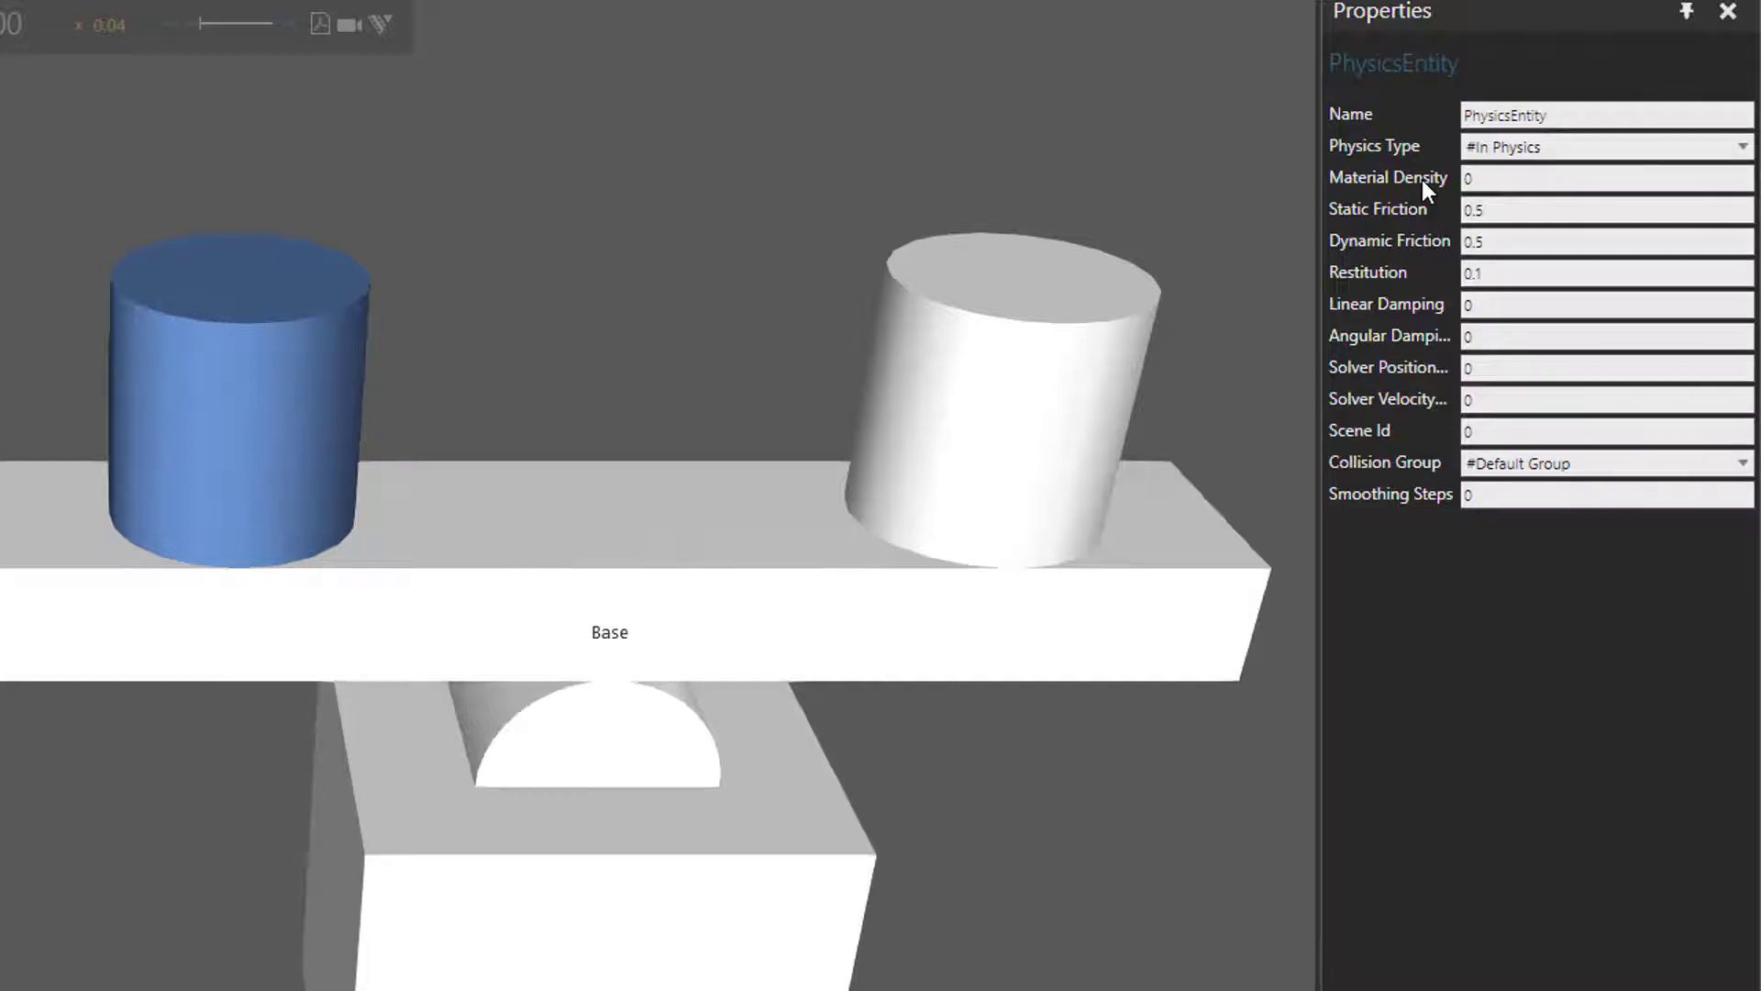
click(1462, 179)
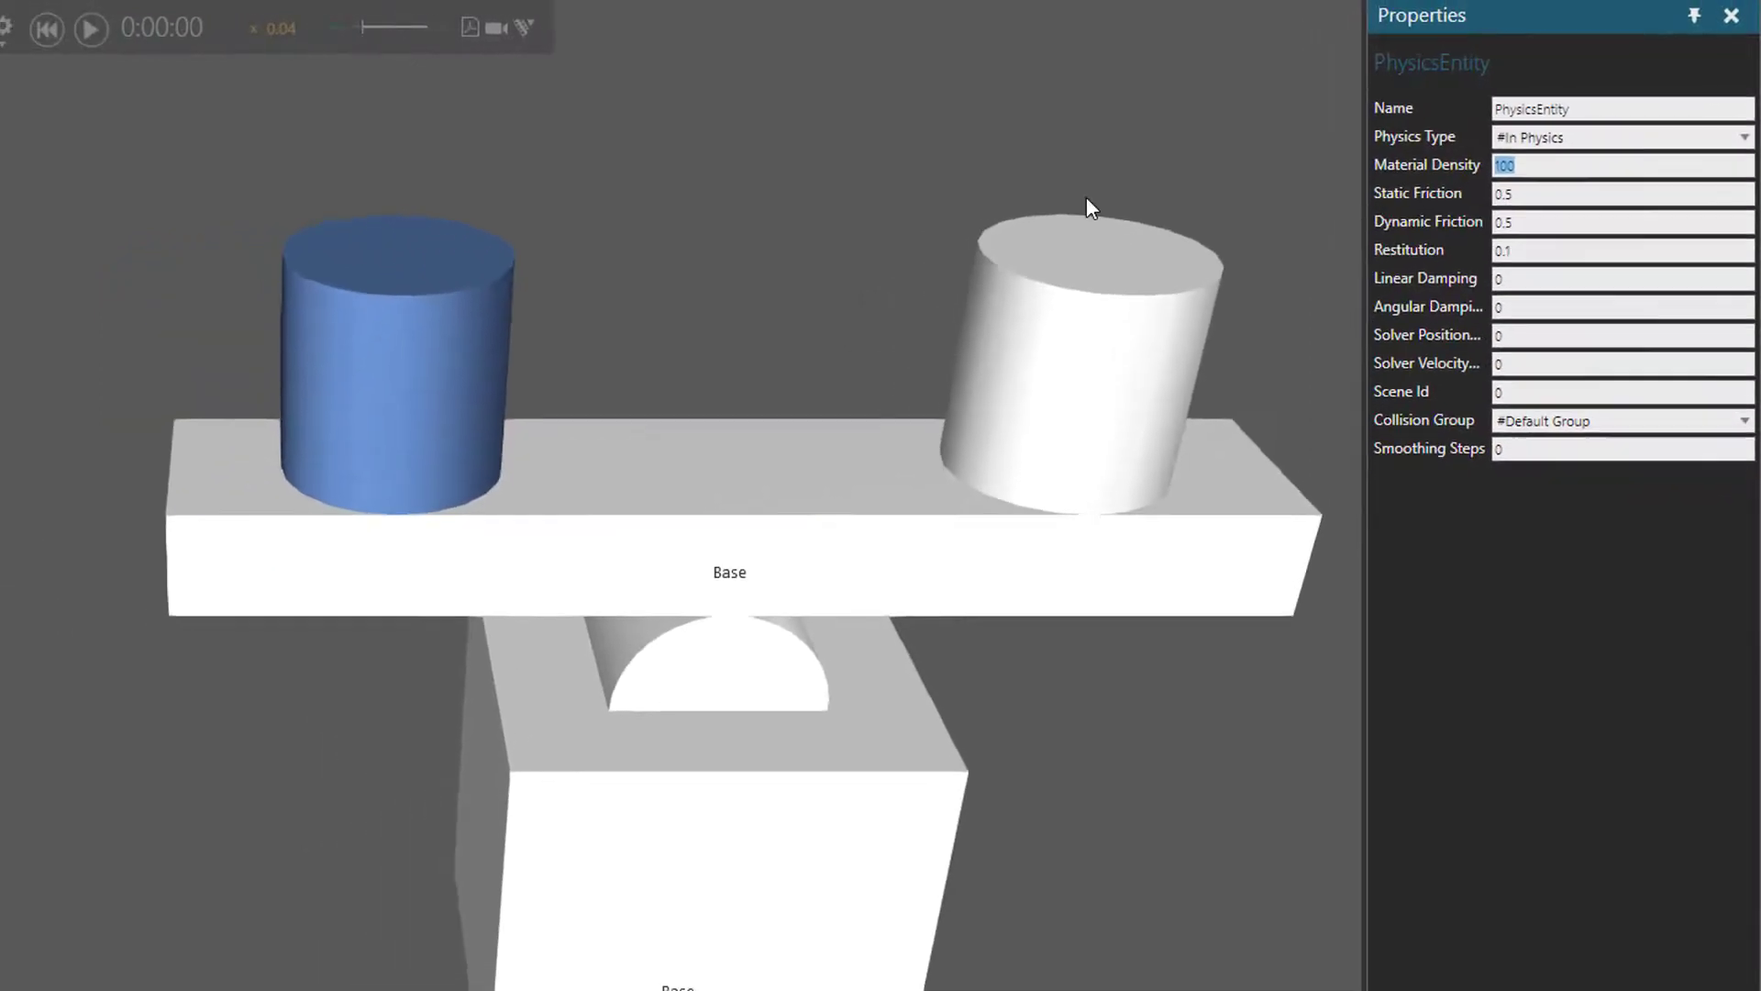
Step: Run and reset the simulation to test the left cylinder at density 100
click(204, 35)
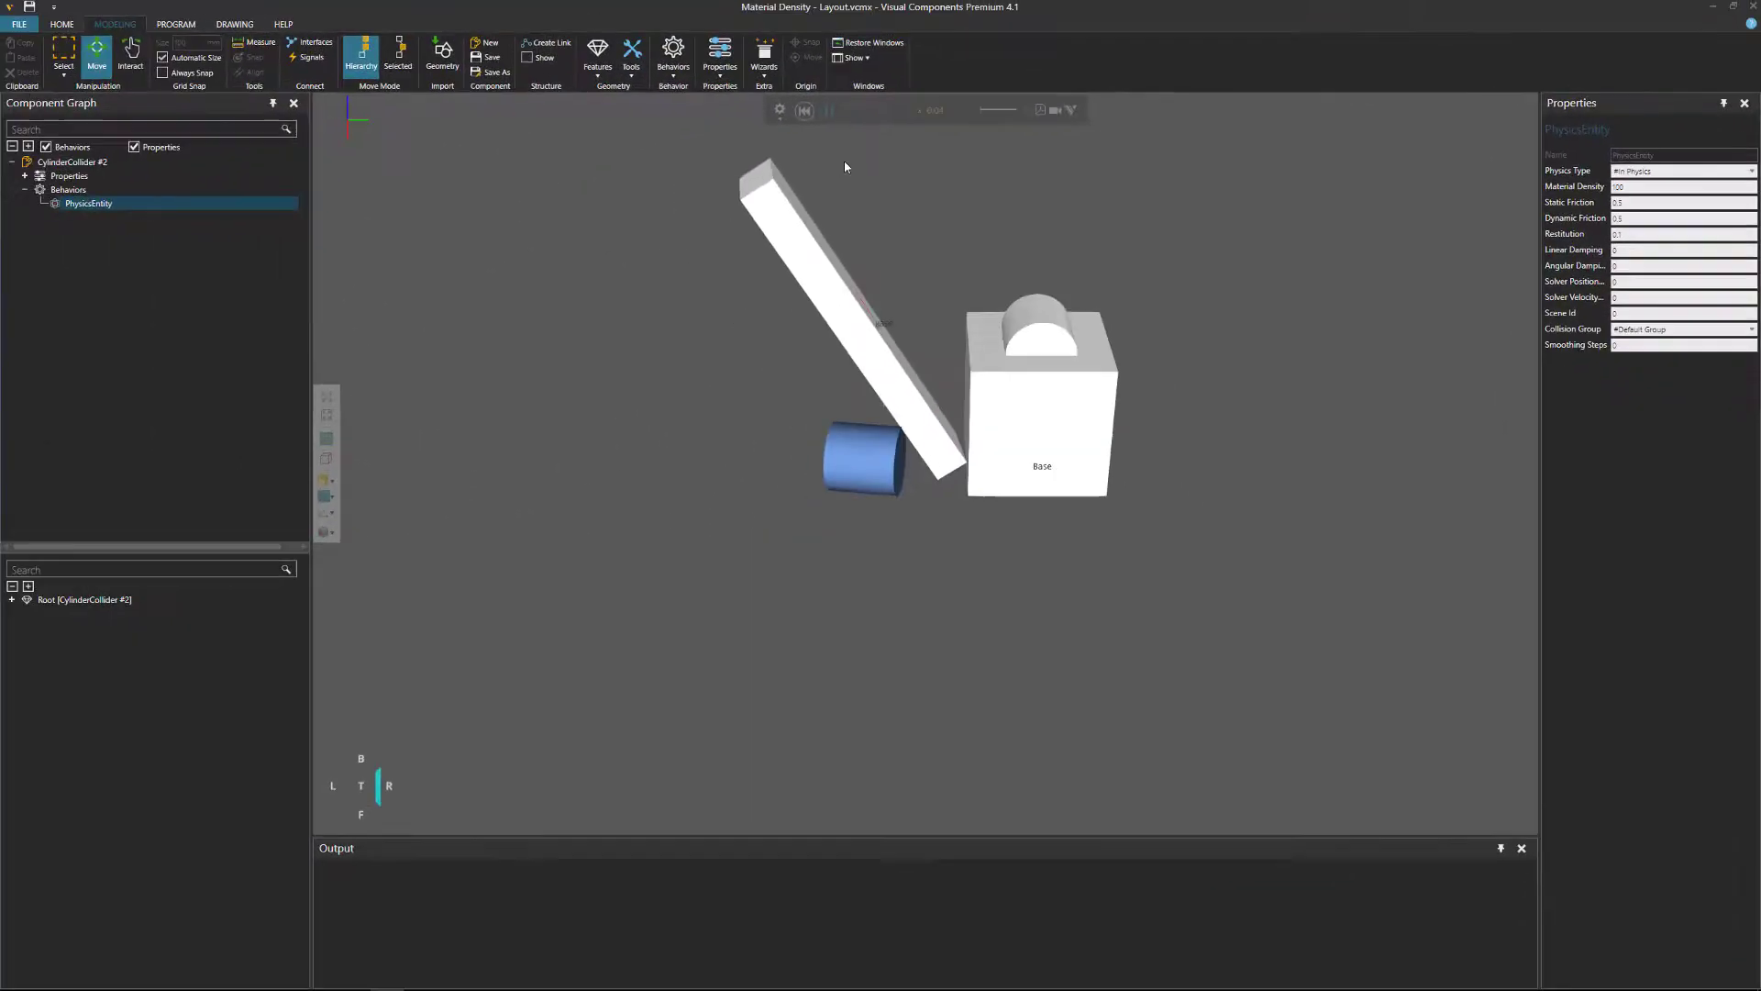
middle_drag(974, 203, 1002, 450)
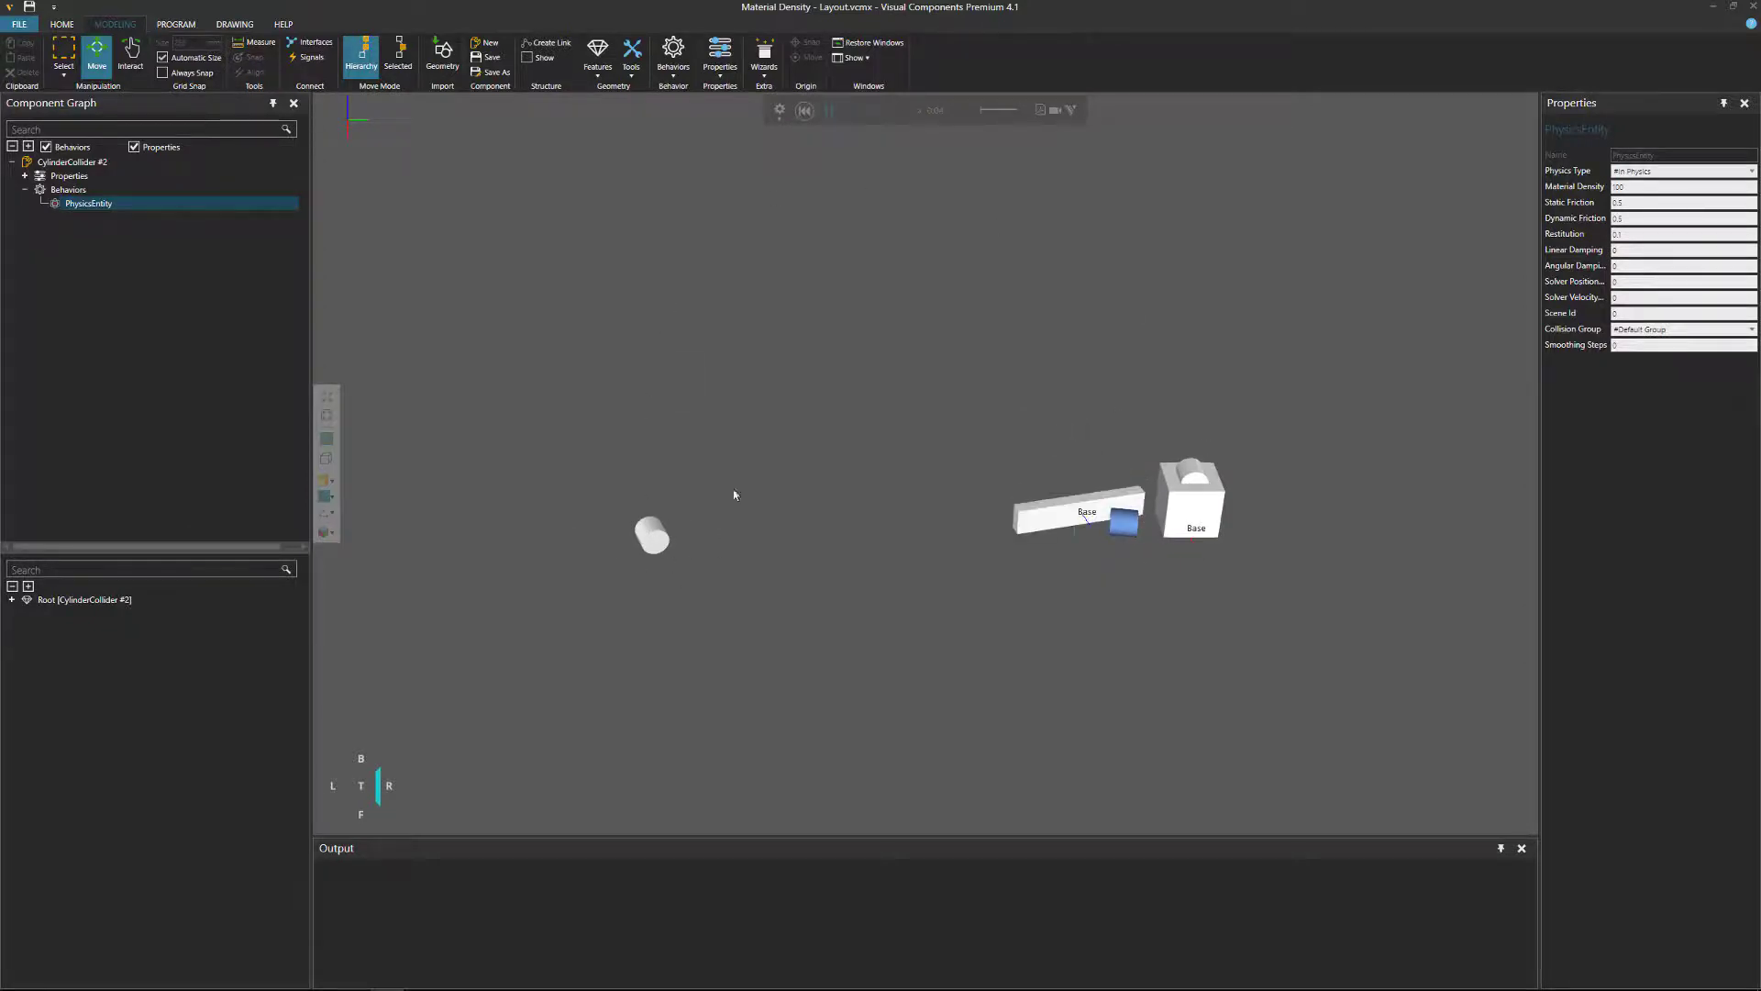
click(804, 111)
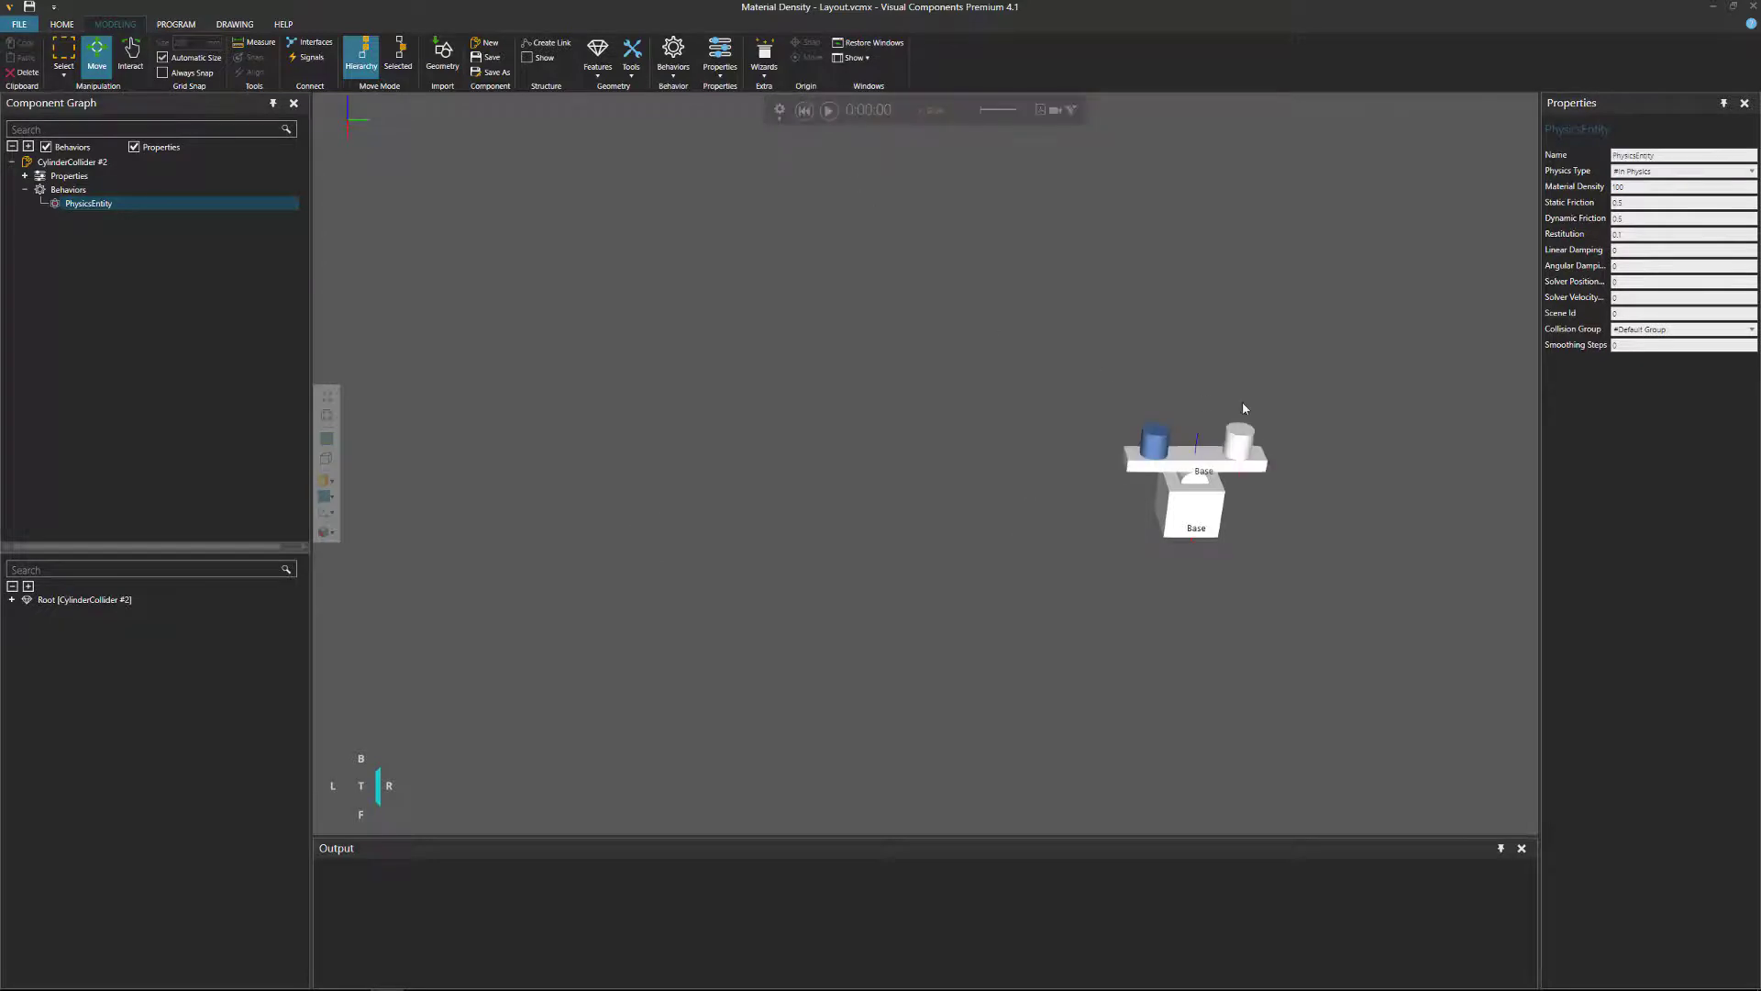
scroll(1242, 402, up, 5)
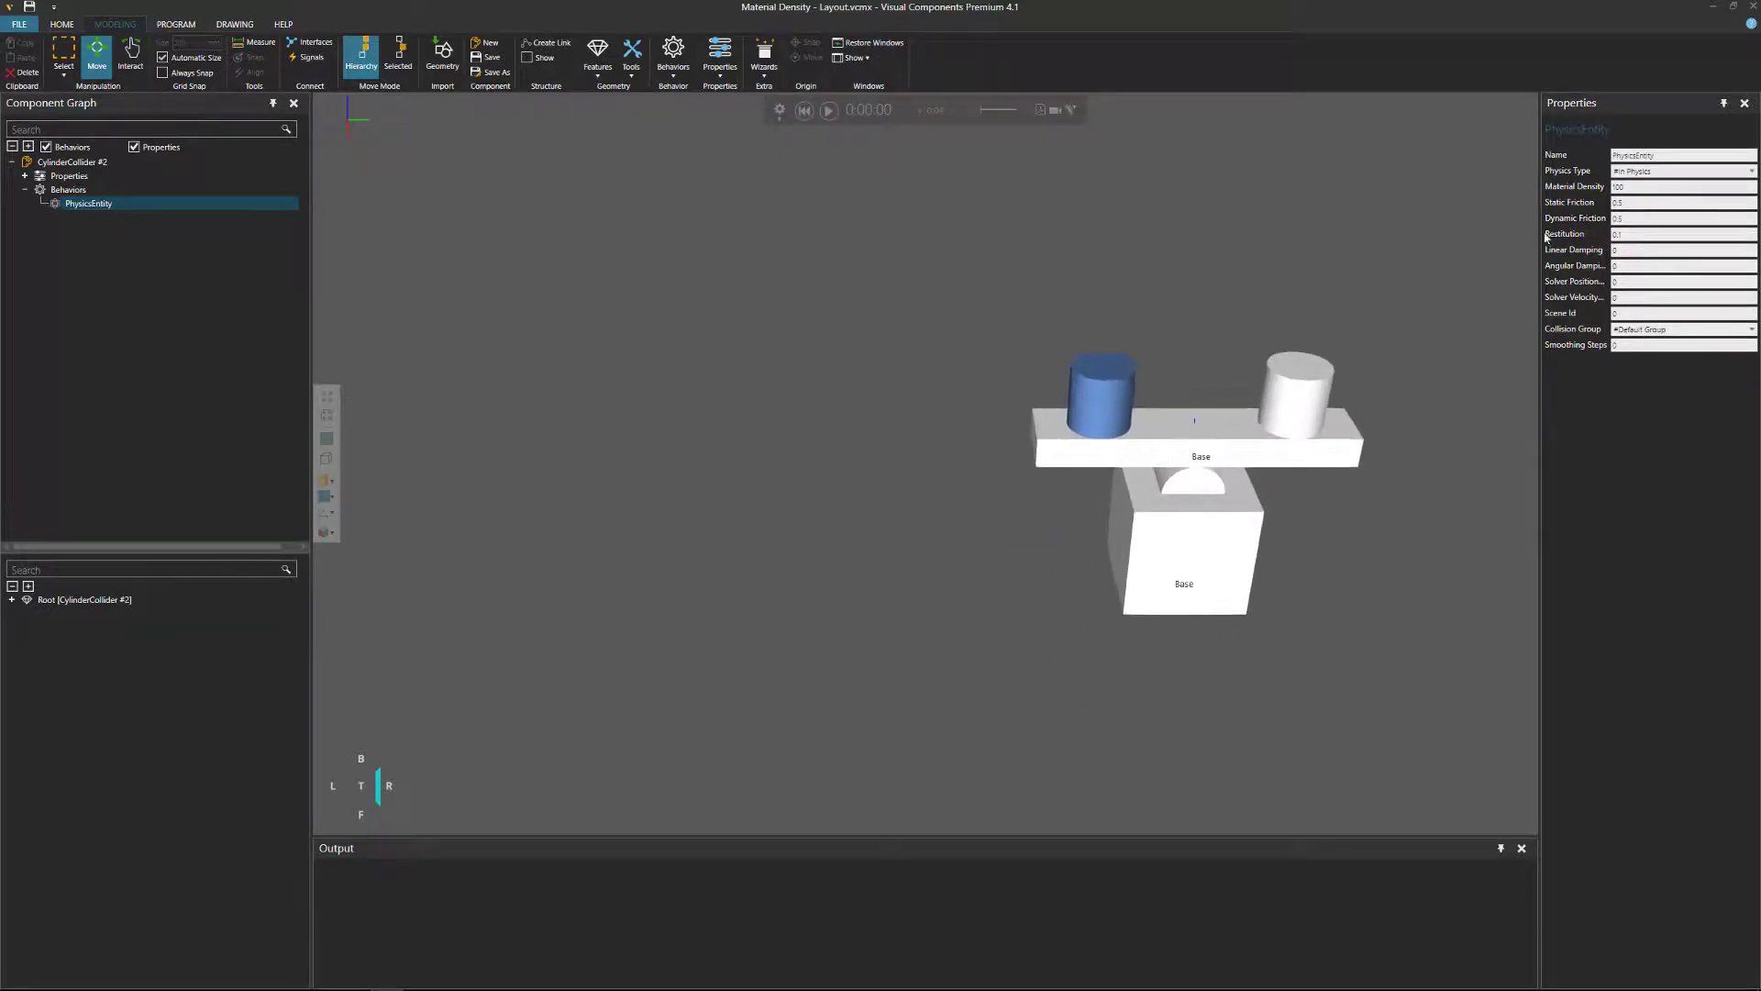
Step: Set the left cylinder's Material Density to 1000 and test it in simulation
click(1593, 188)
text(1)
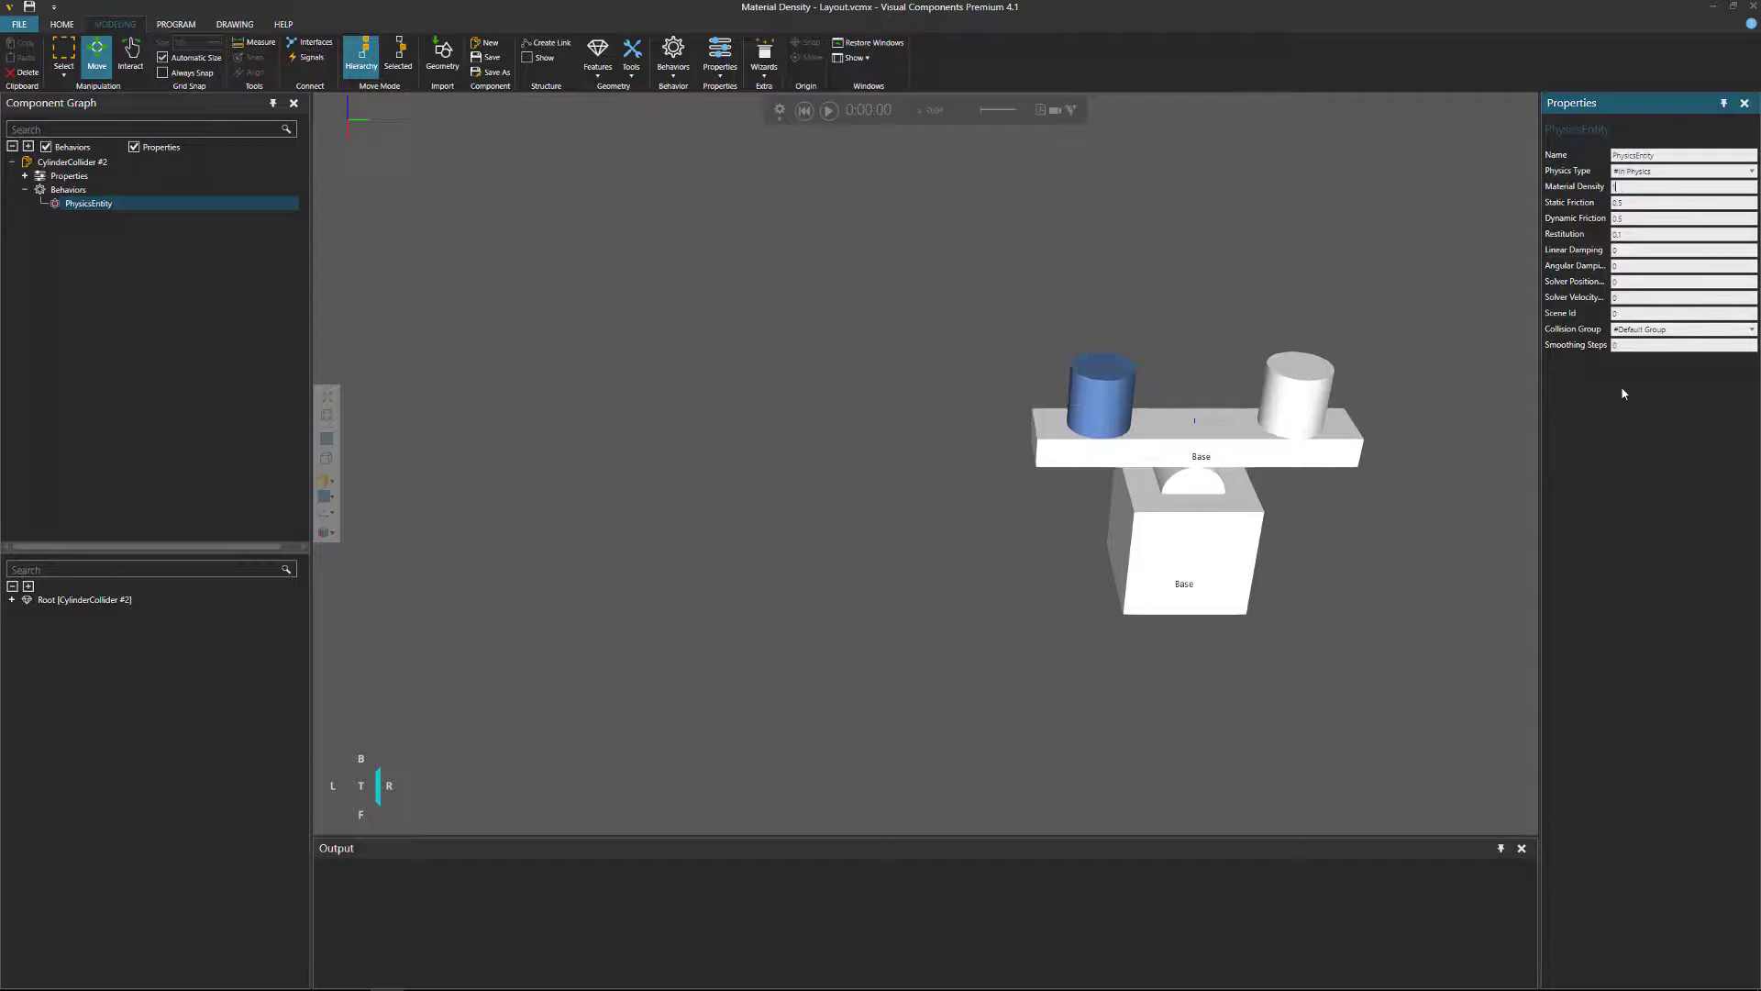
text(000)
key(Return)
click(829, 113)
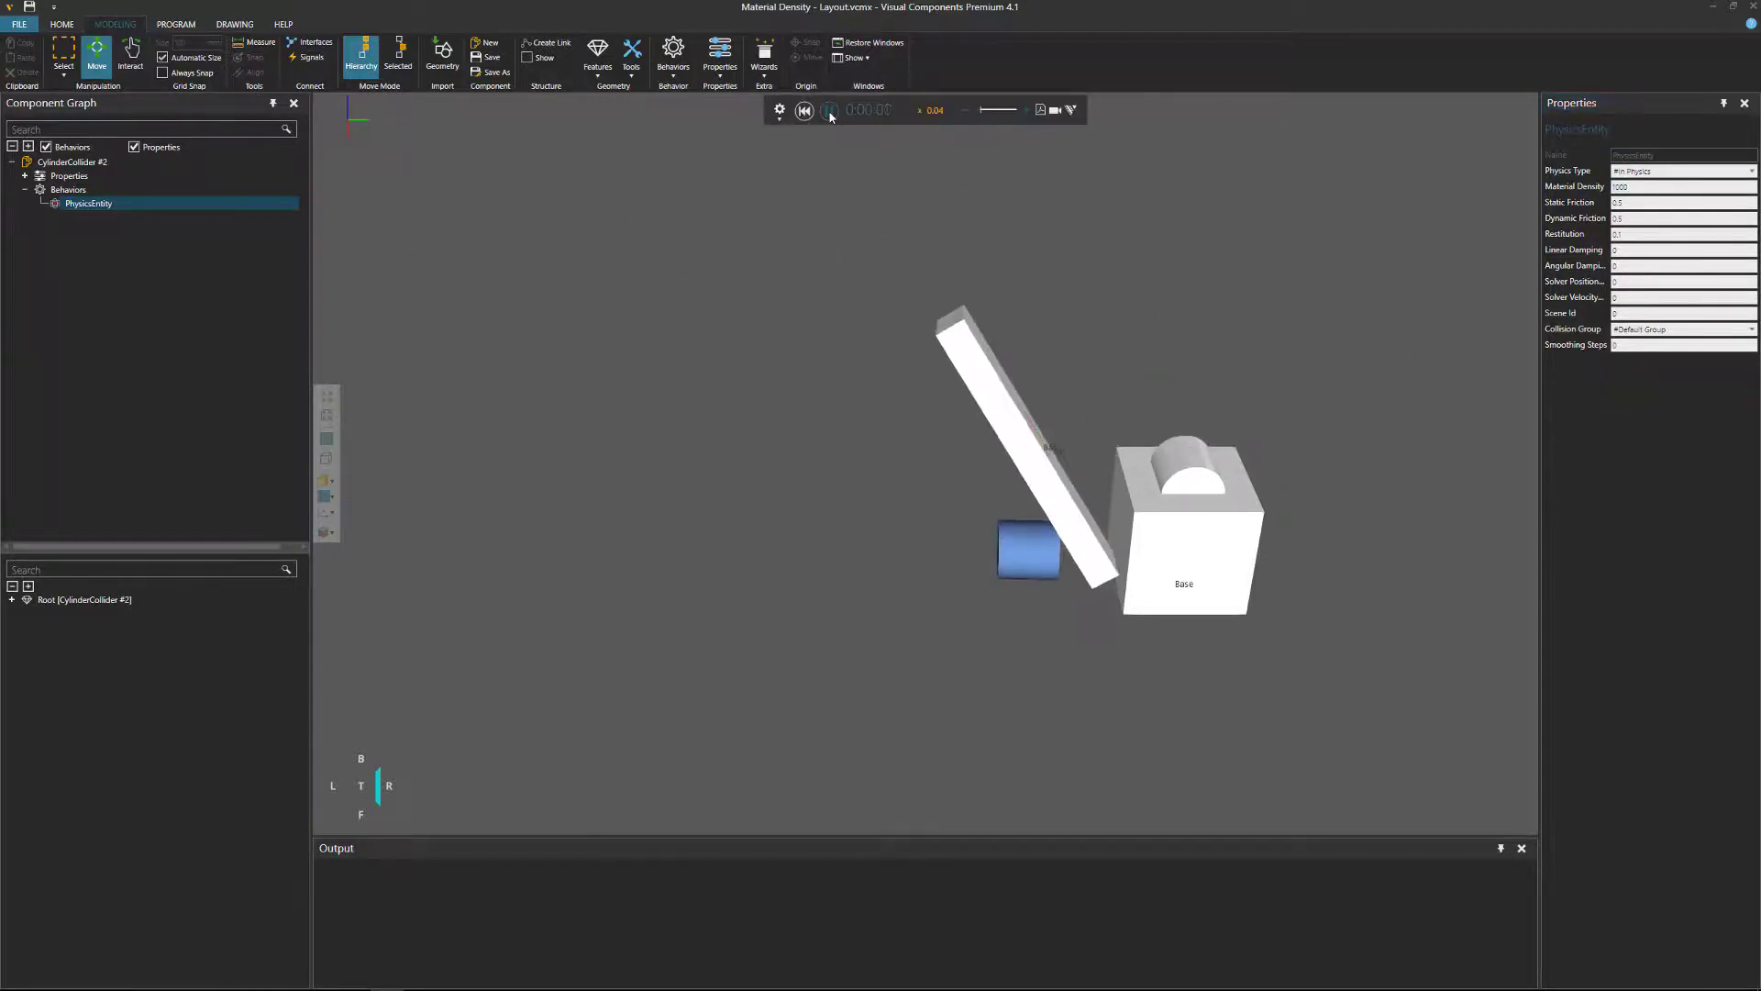
scroll(736, 587, down, 4)
middle_drag(734, 582, 902, 579)
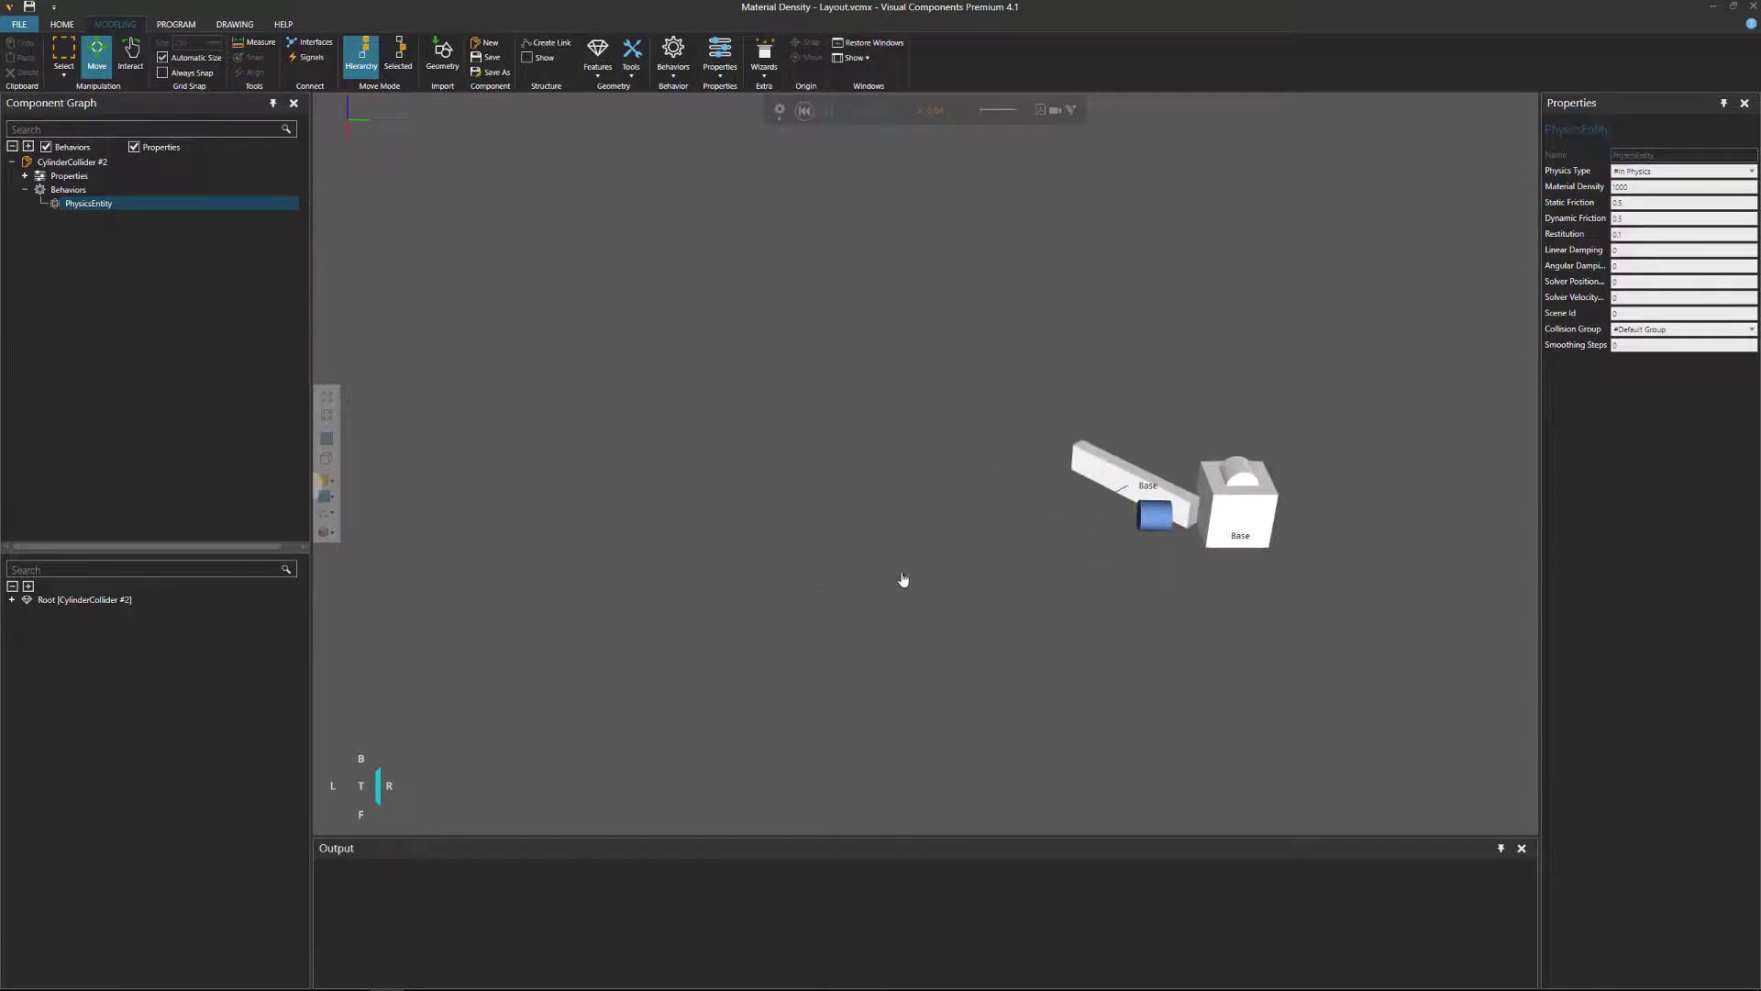
scroll(903, 579, down, 3)
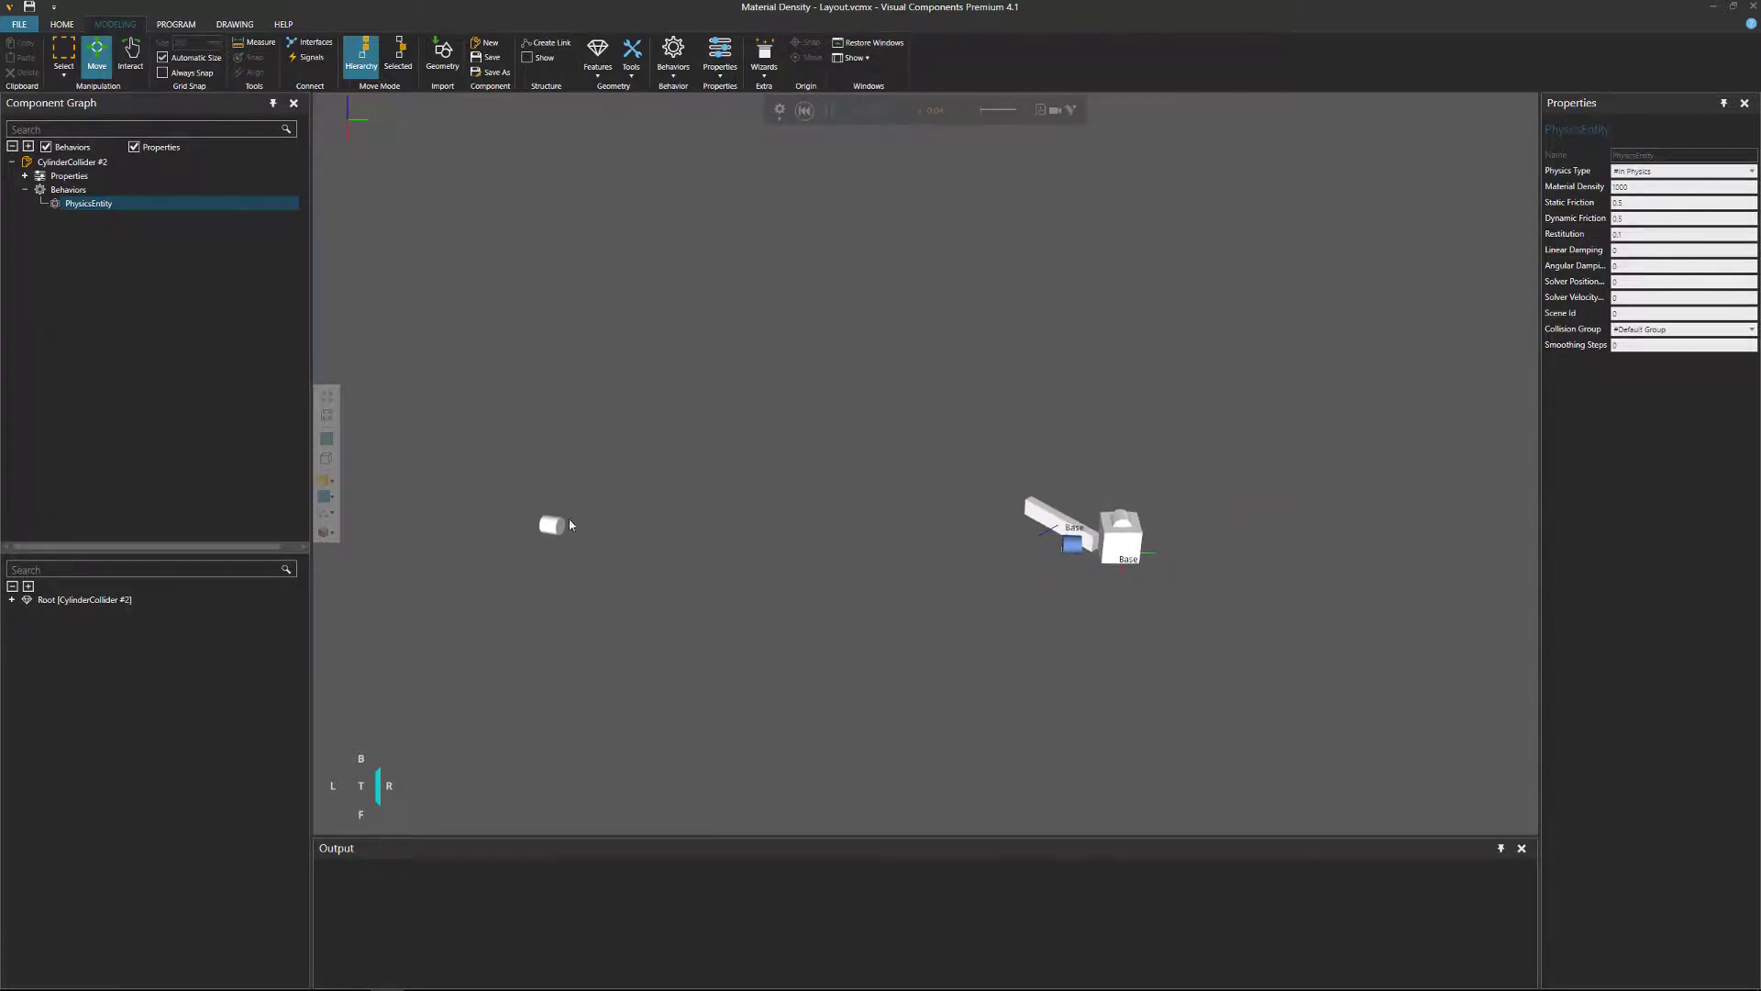
click(805, 111)
scroll(1130, 468, up, 3)
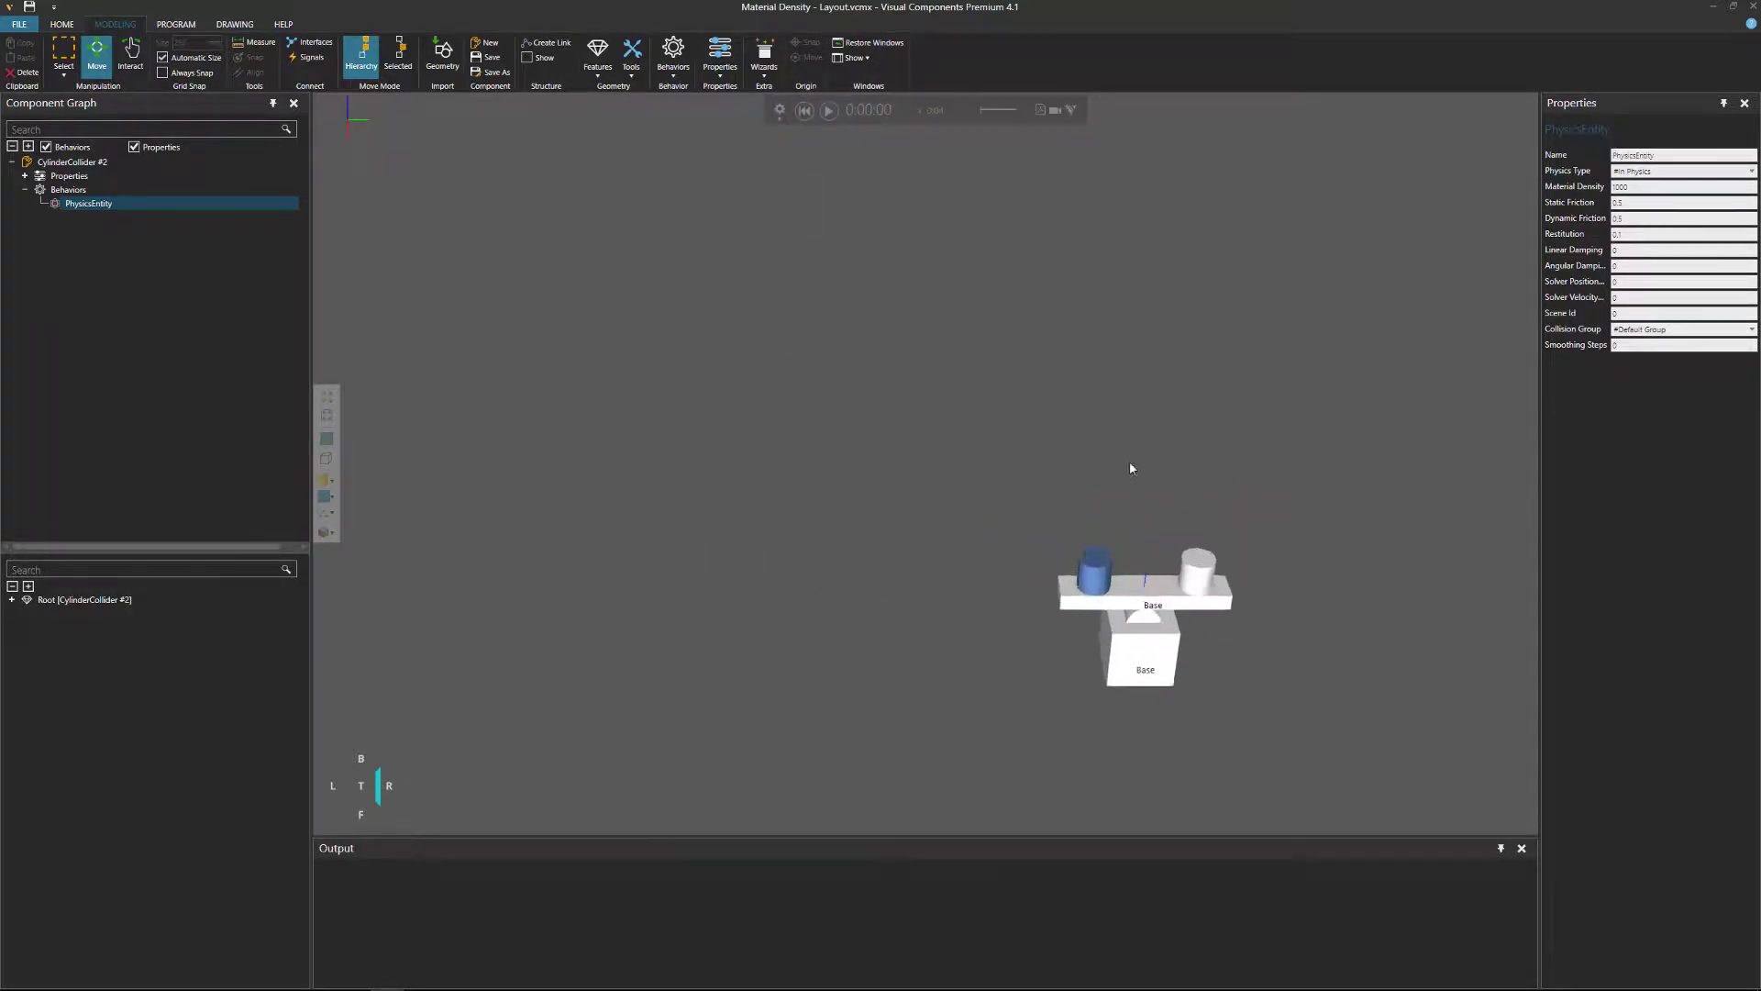
Step: Change the Material Density to 2700 and run and reset the simulation
click(1620, 186)
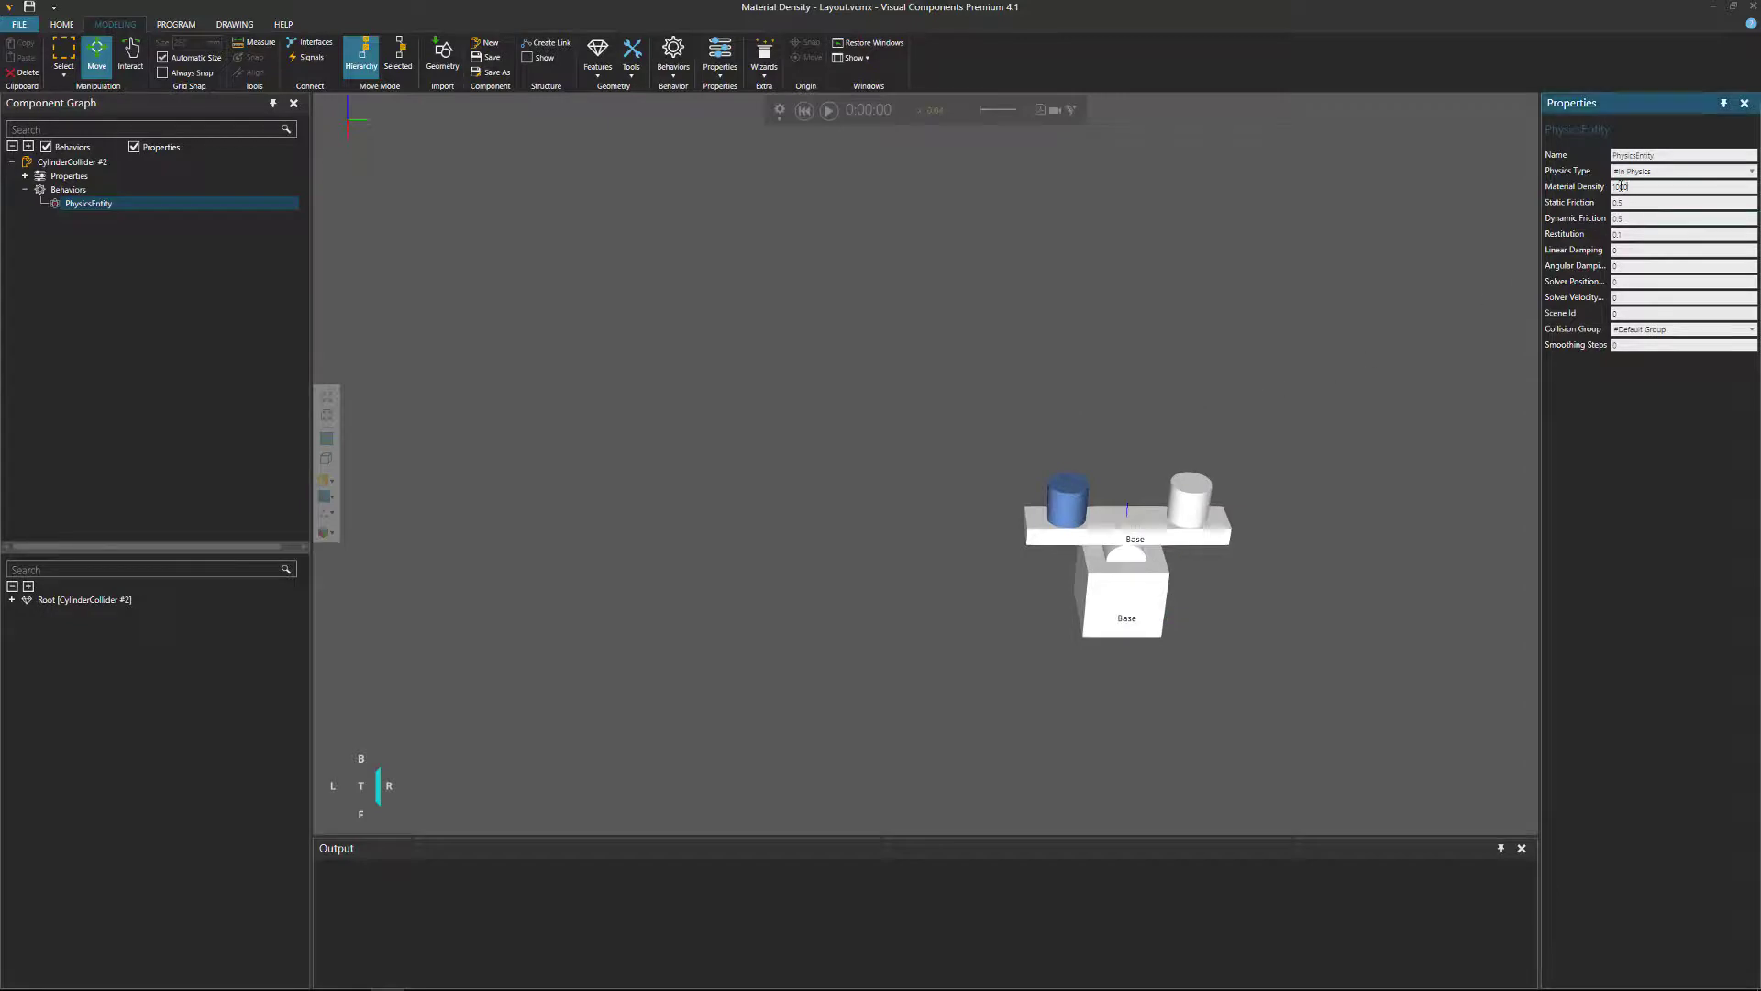
double_click(1620, 187)
text(2700)
key(Return)
click(829, 110)
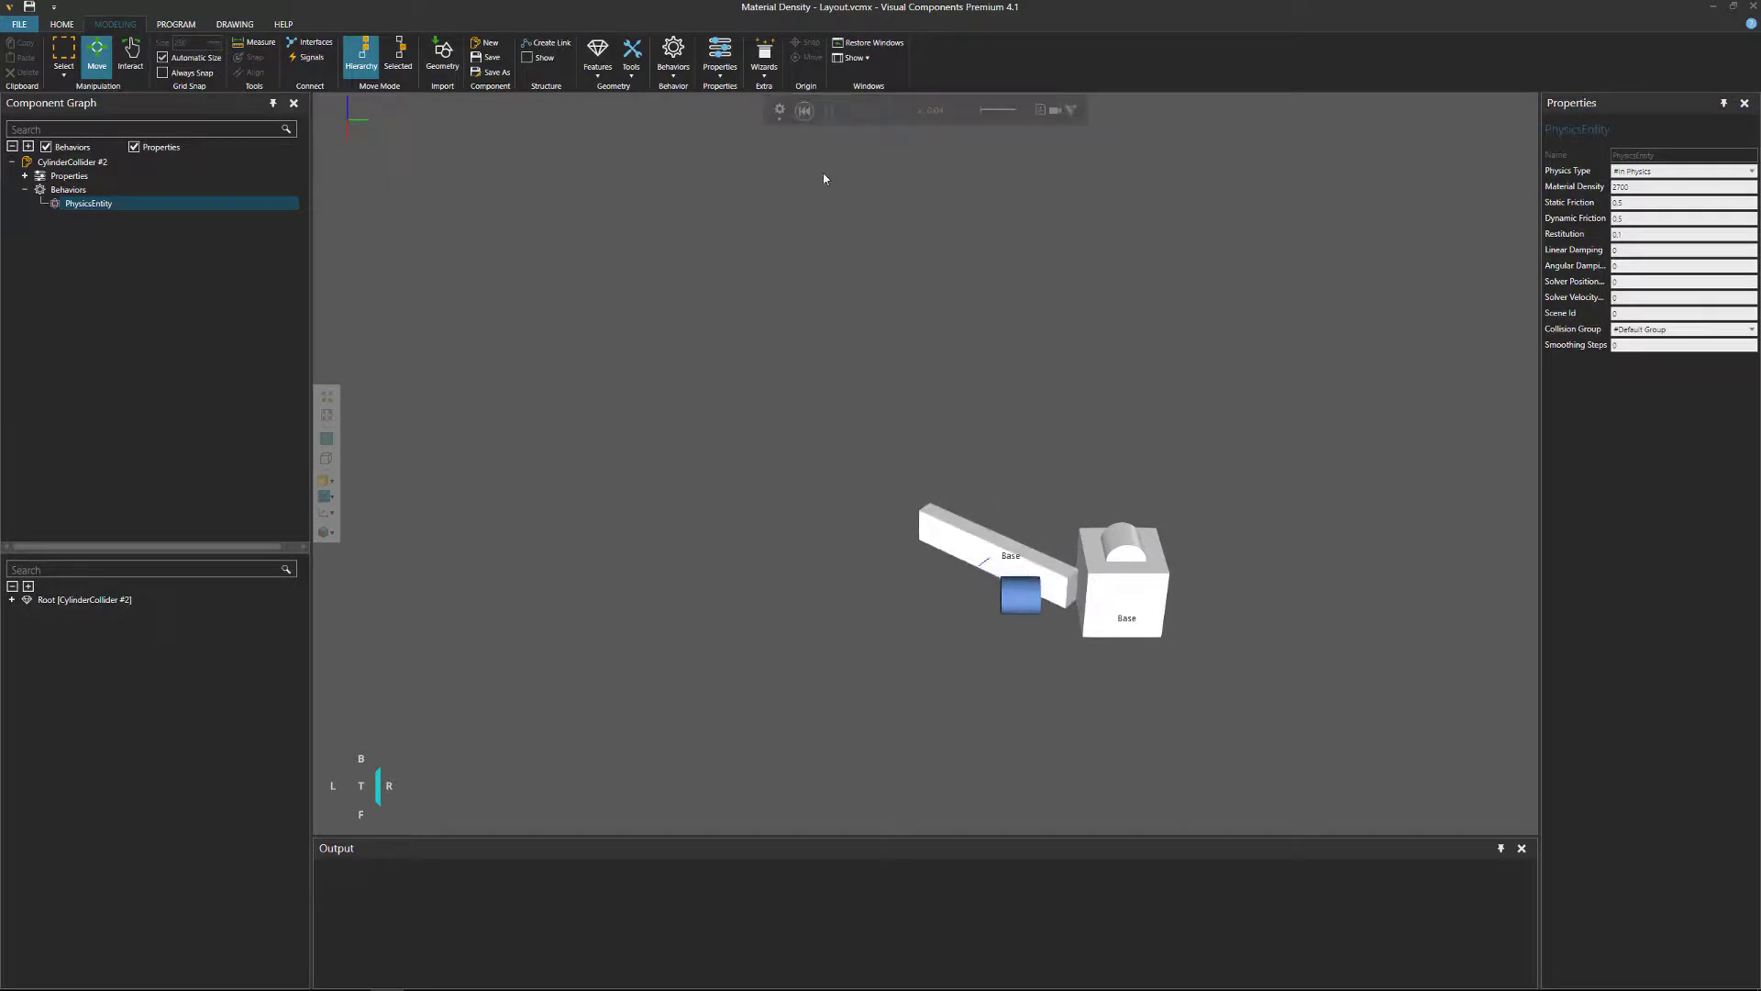
click(804, 111)
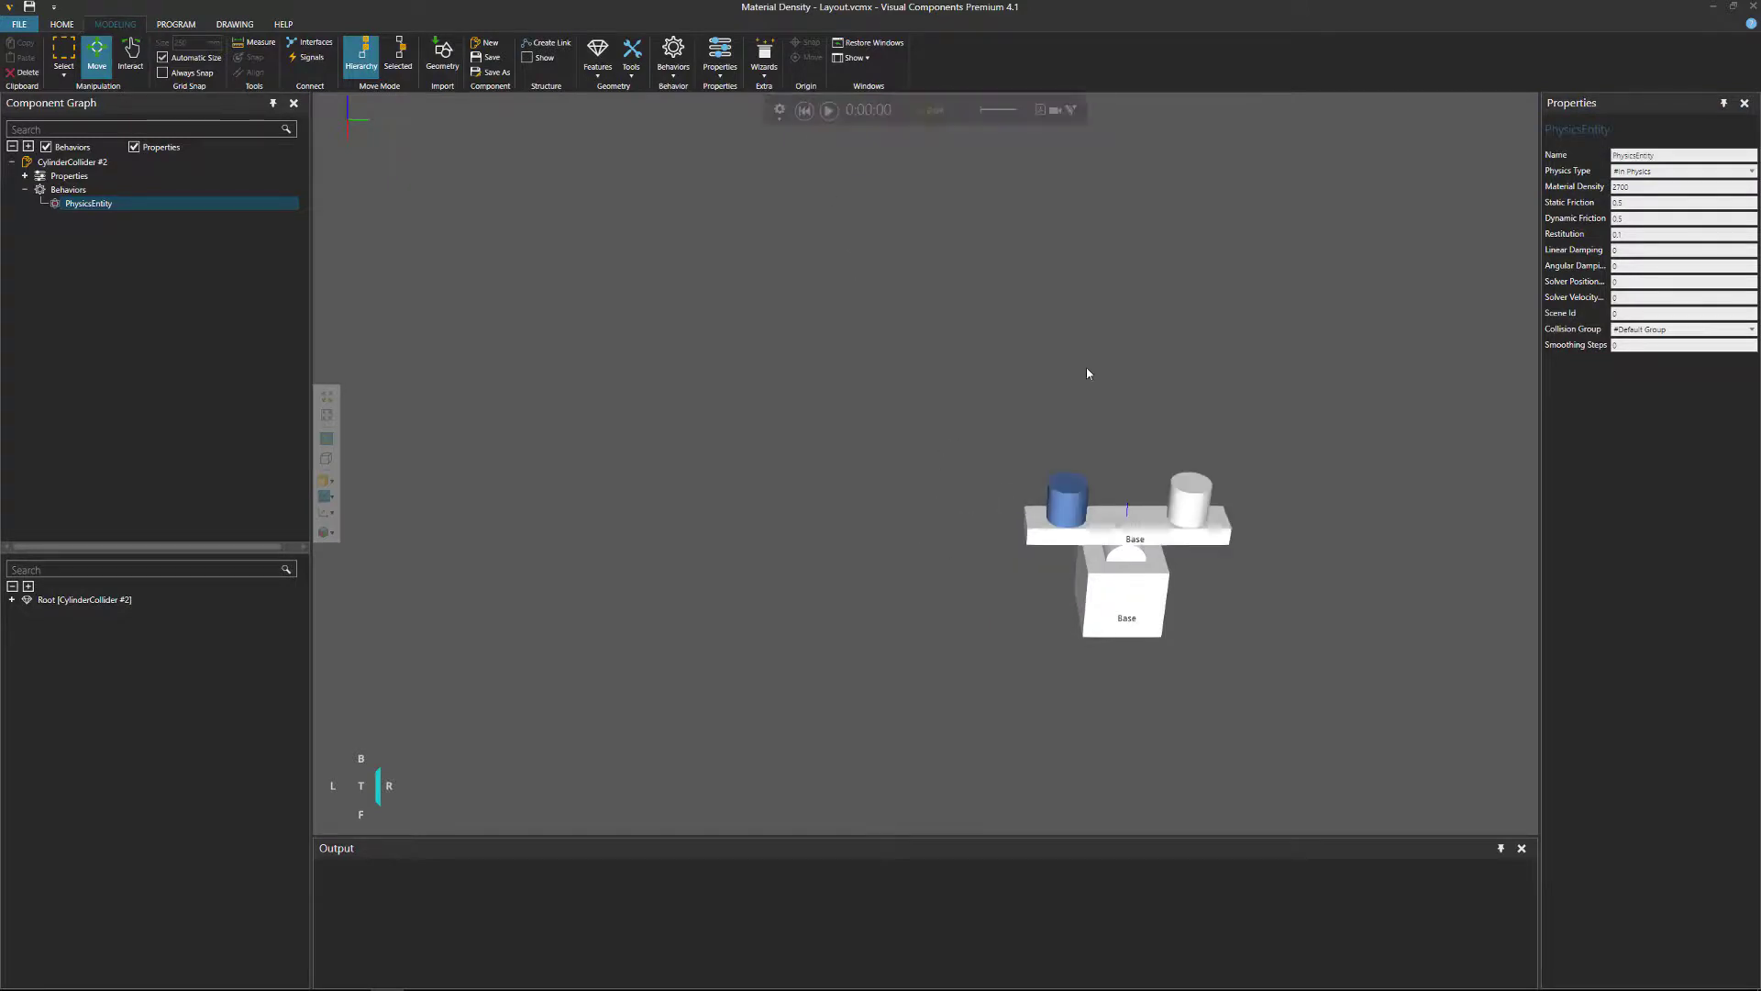
Step: Revert the Material Density to 1000 and test the seesaw once more
click(1638, 187)
text(11)
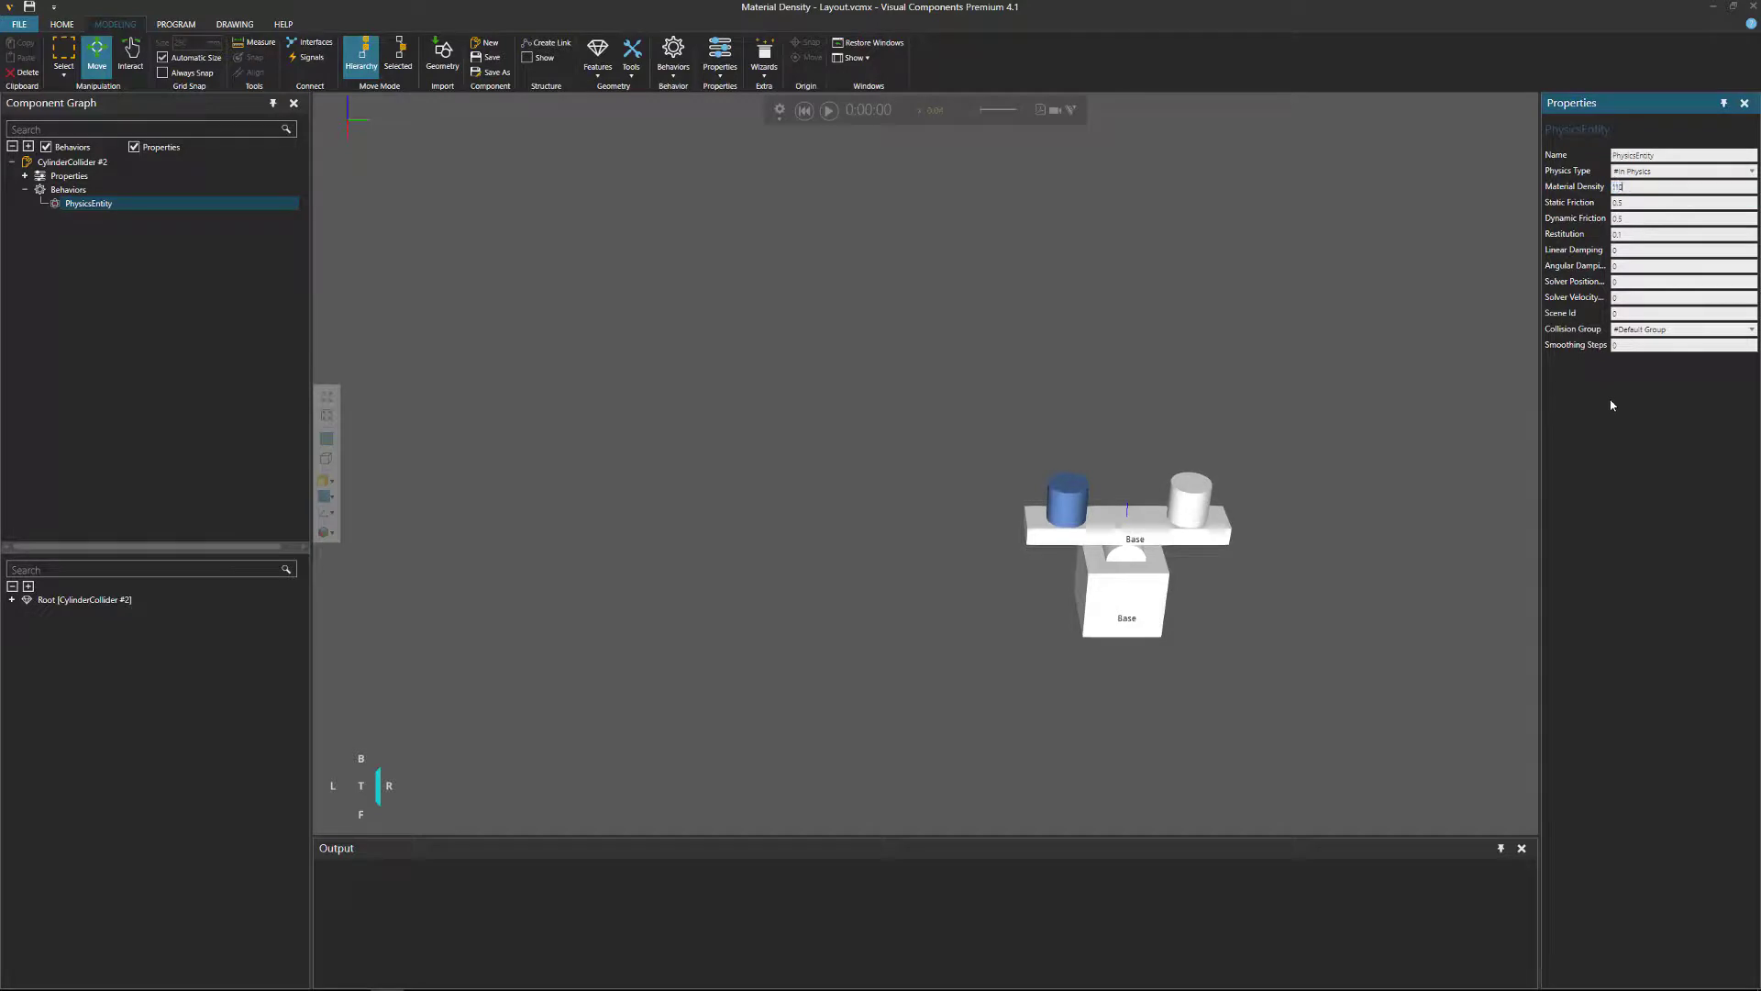
text(000)
key(Return)
click(828, 110)
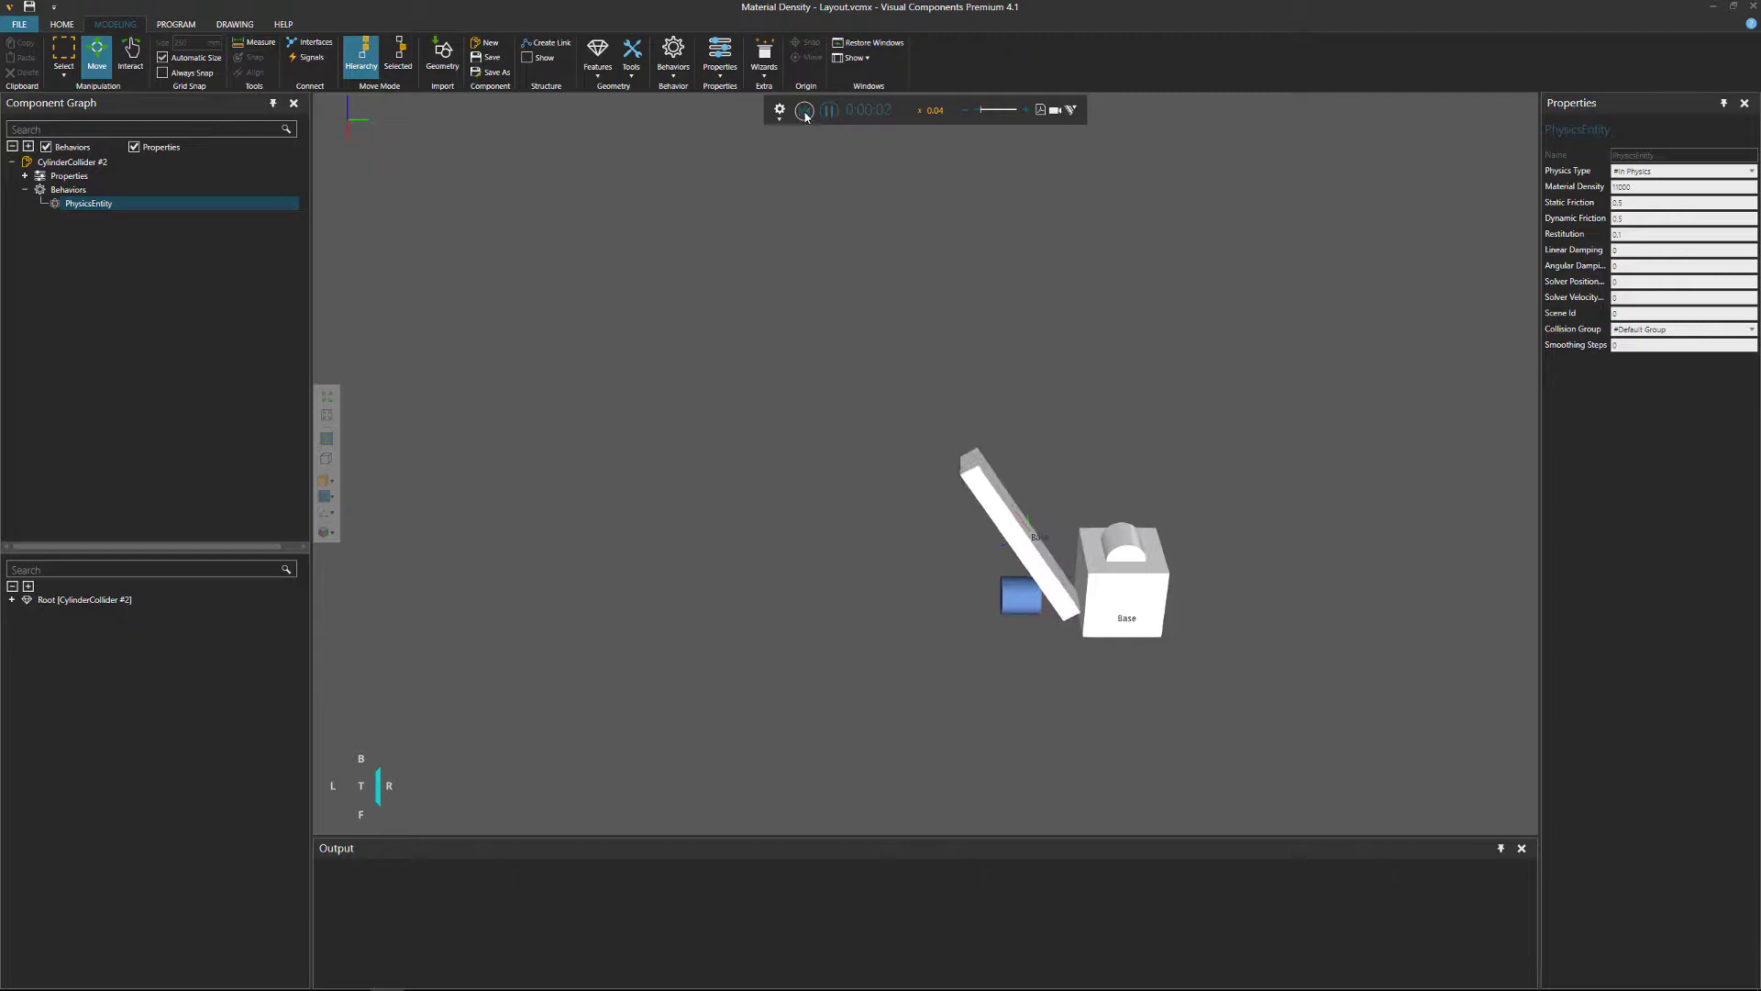
click(805, 110)
Step: Set the right cylinder's CylinderCollider #3 PhysicsEntity Material Density to 11000
scroll(1229, 438, up, 5)
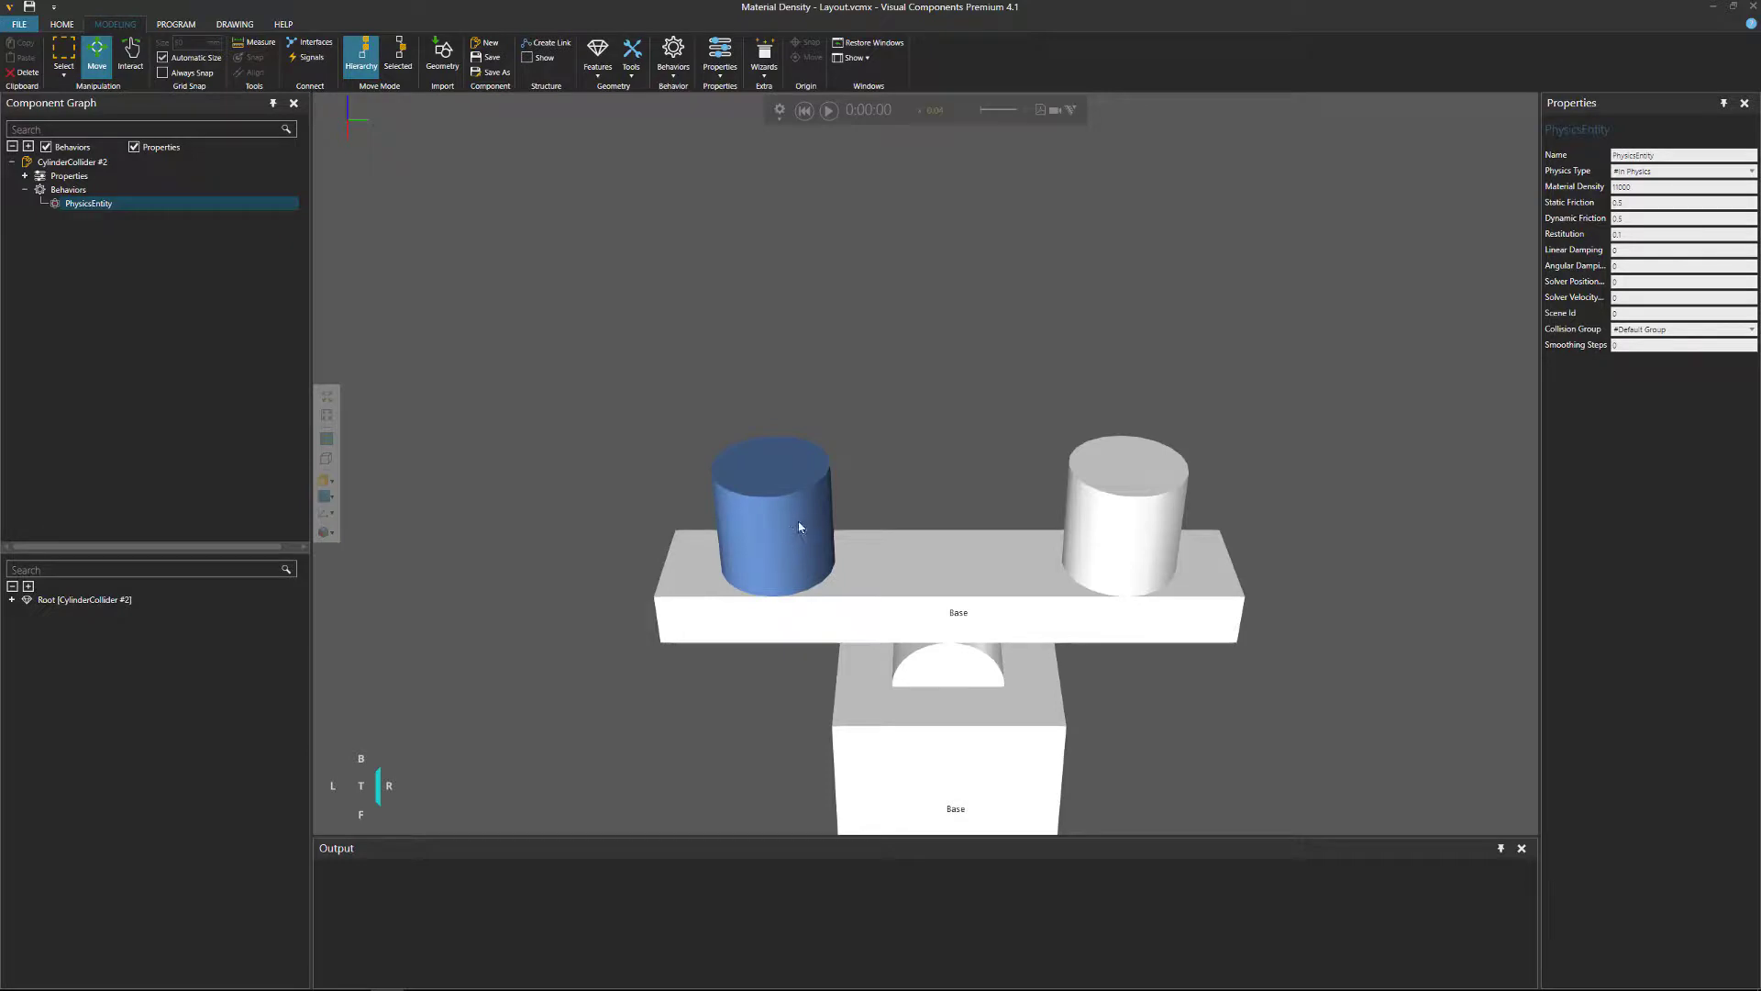
click(1100, 540)
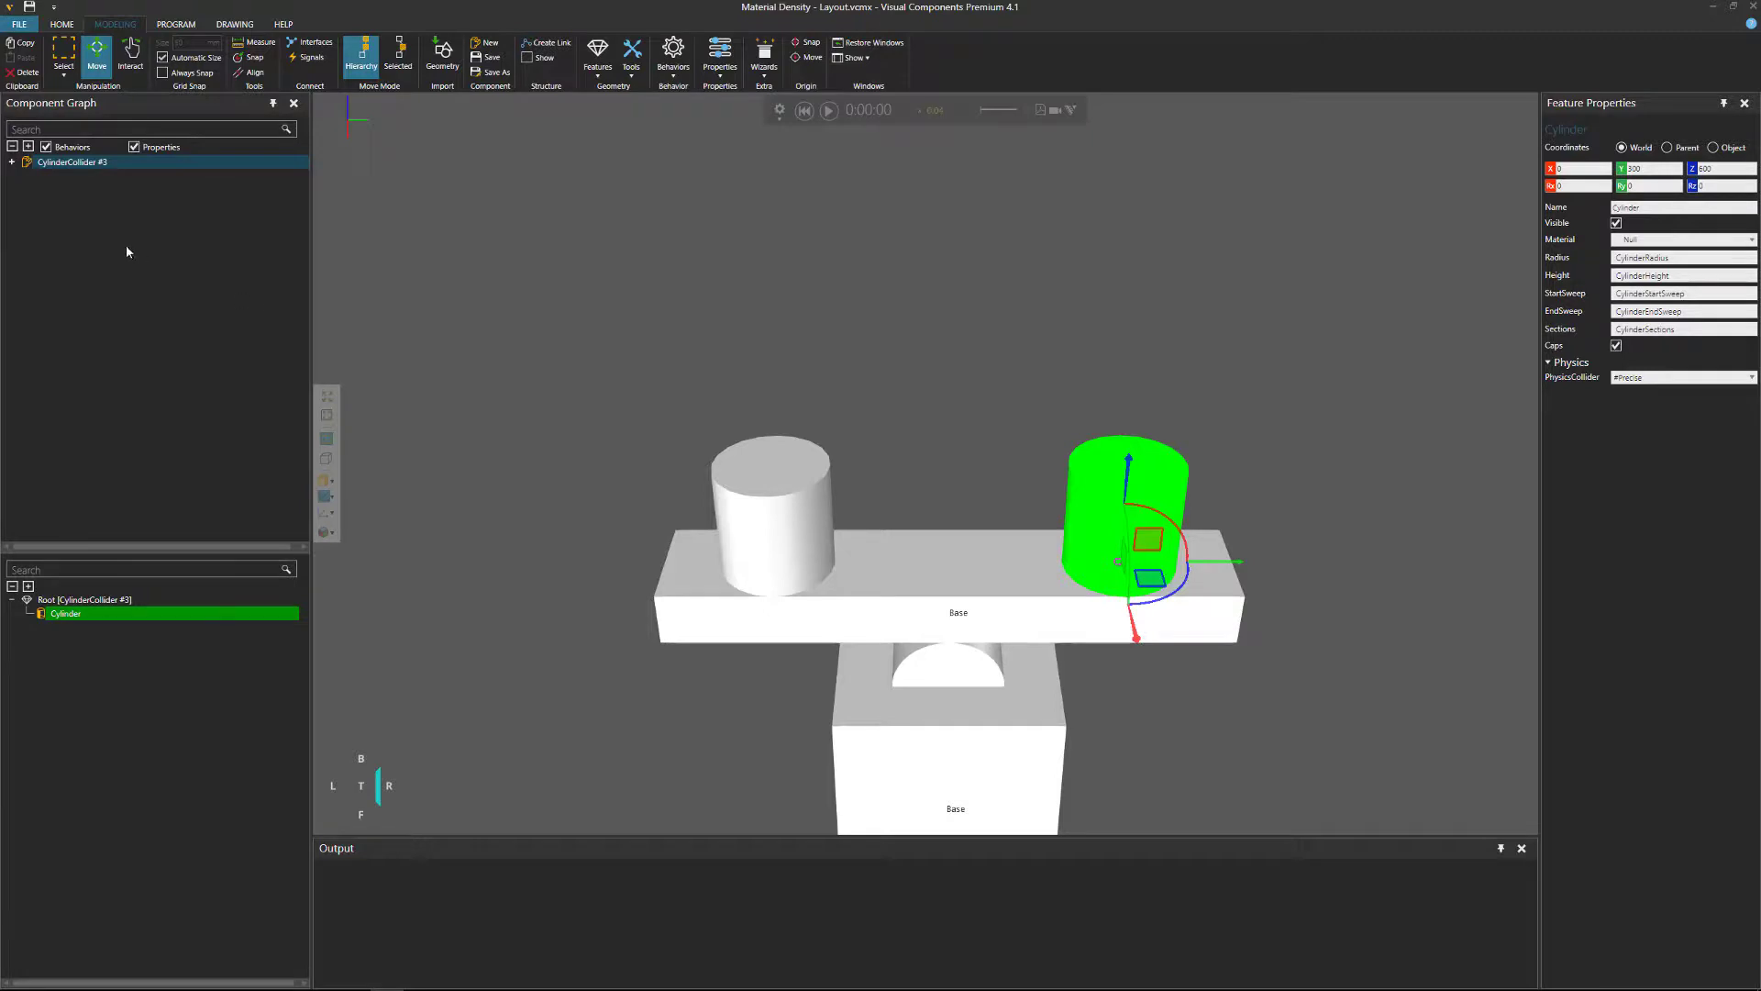
click(12, 163)
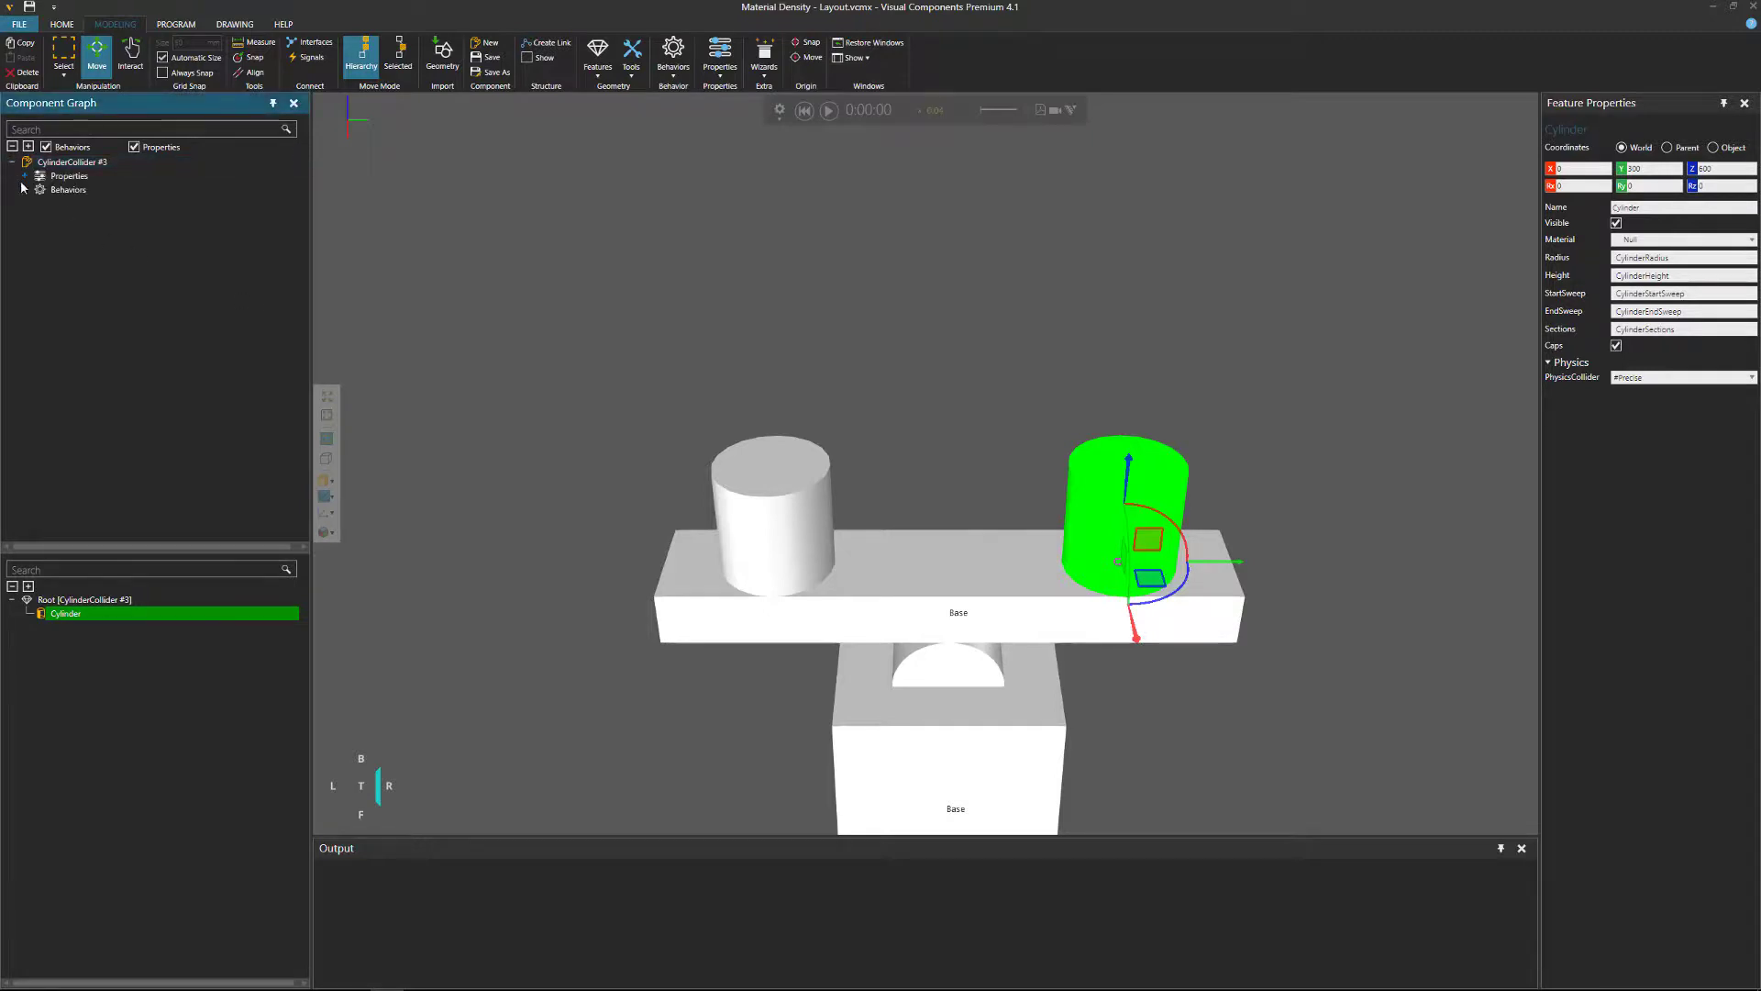
click(26, 190)
click(85, 204)
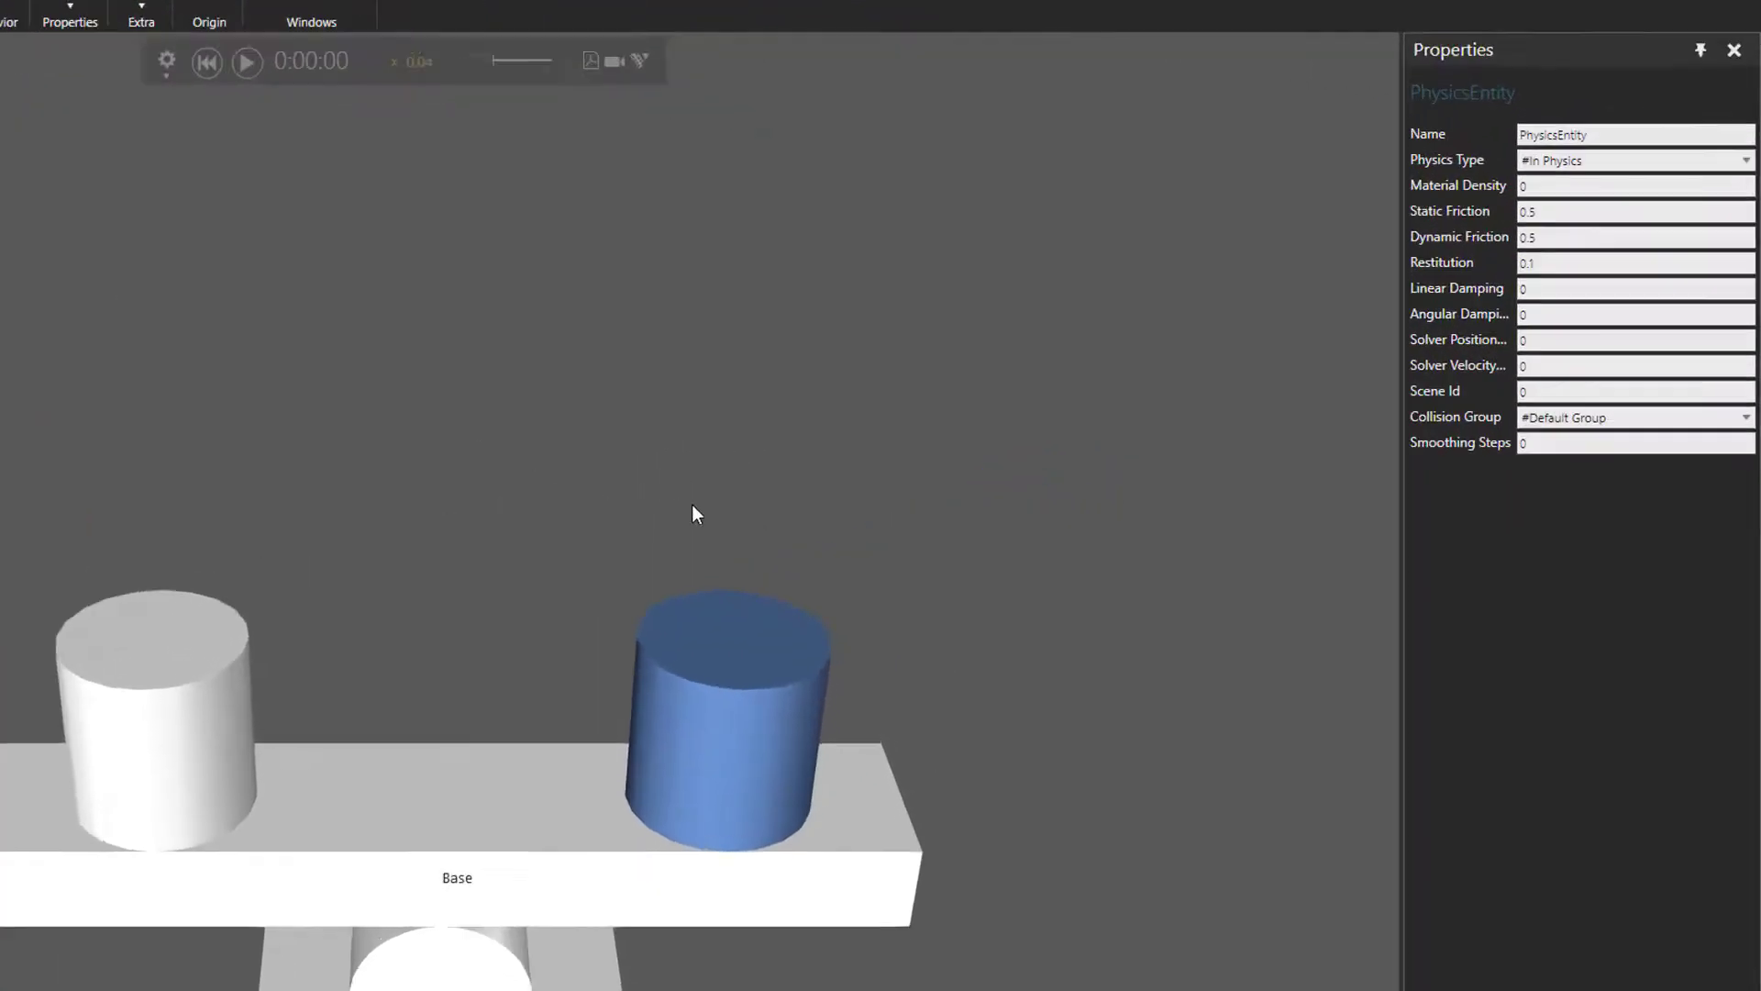
click(1544, 185)
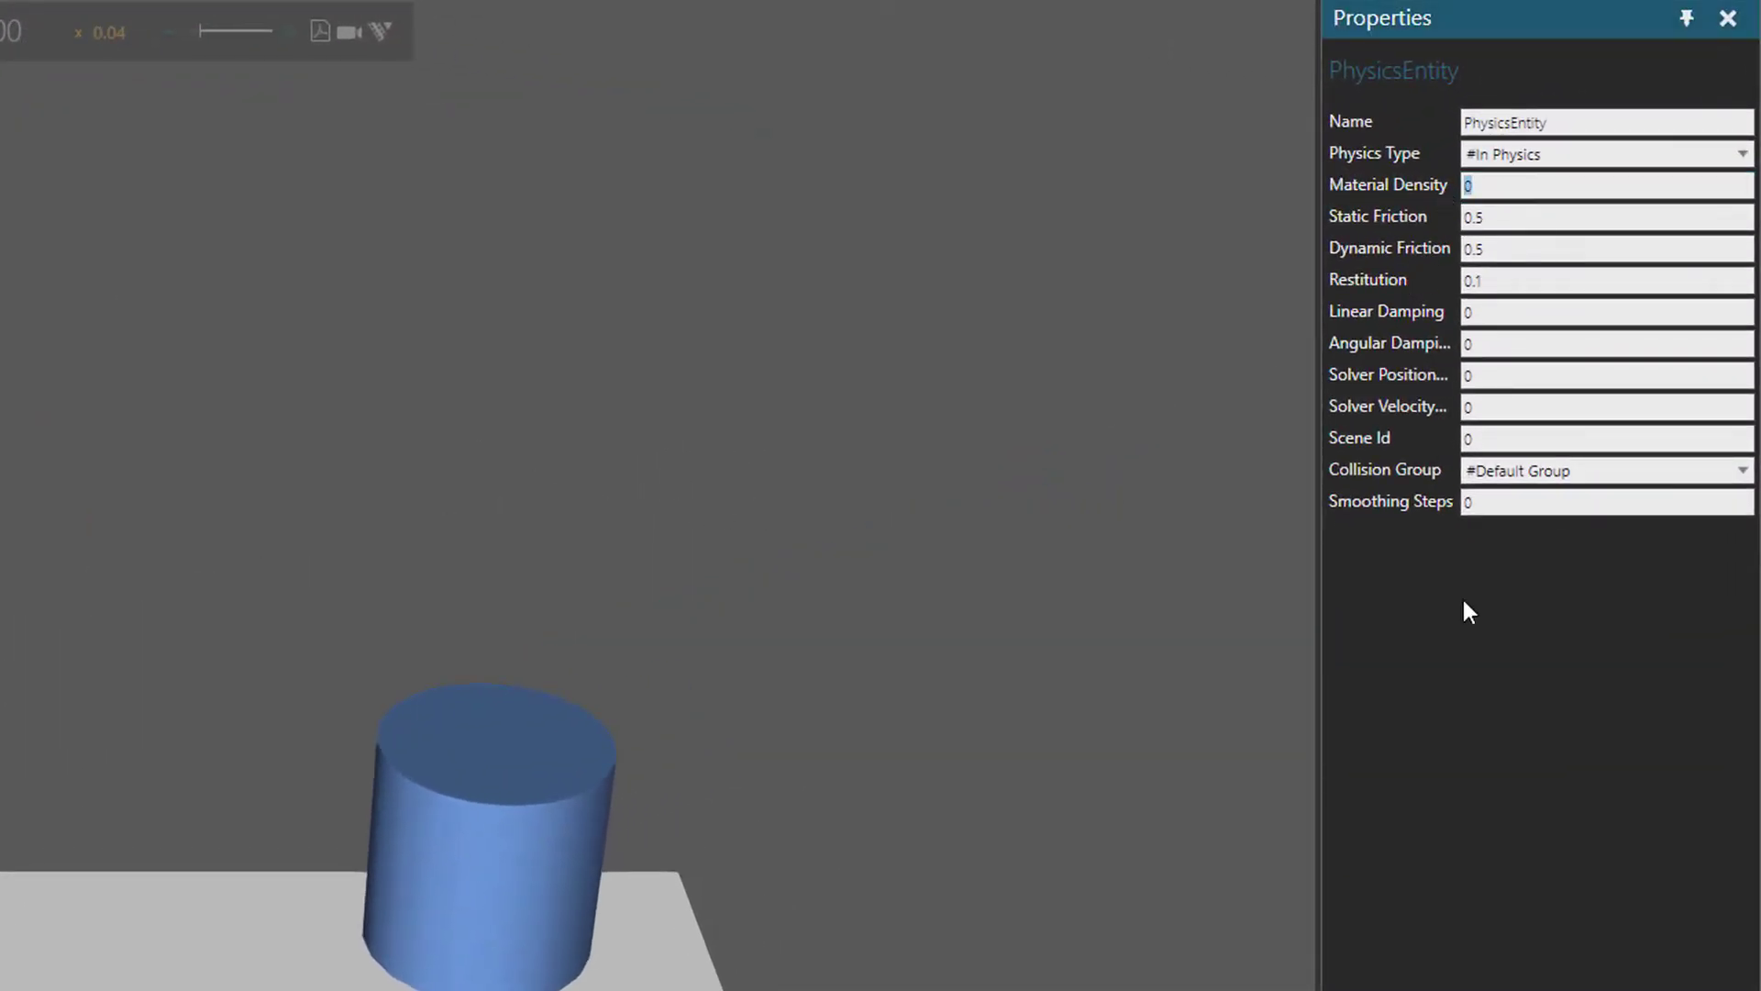
text(11000)
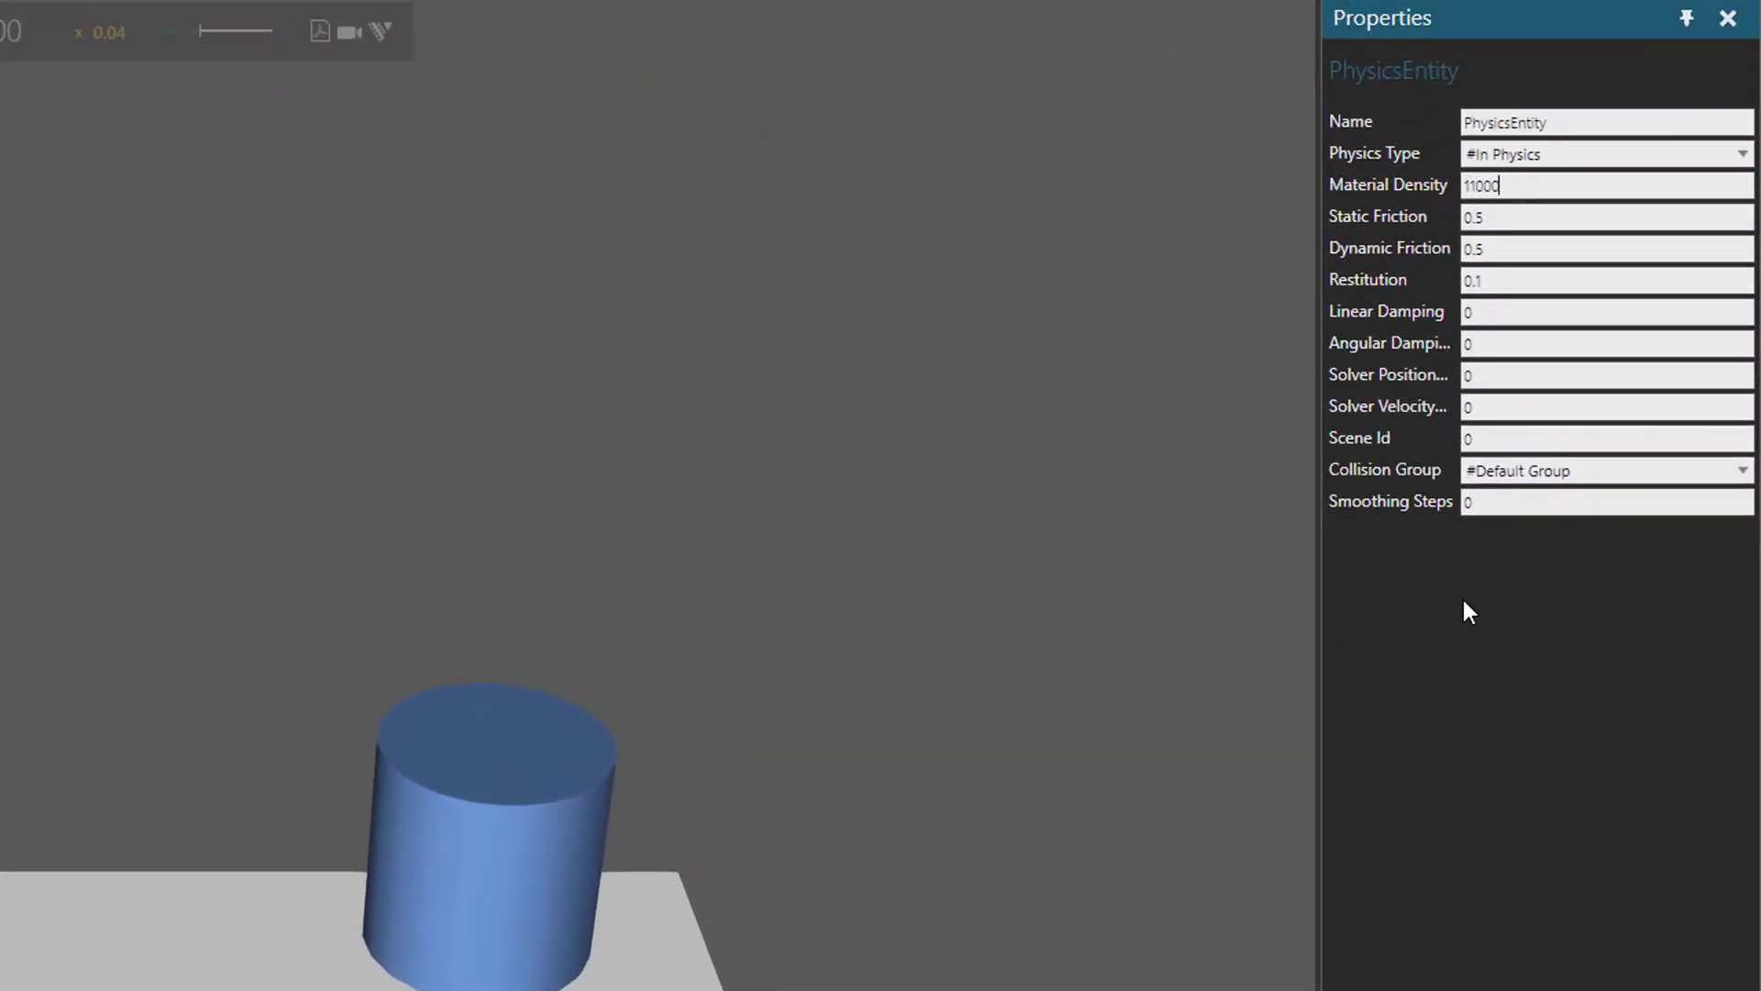
key(Return)
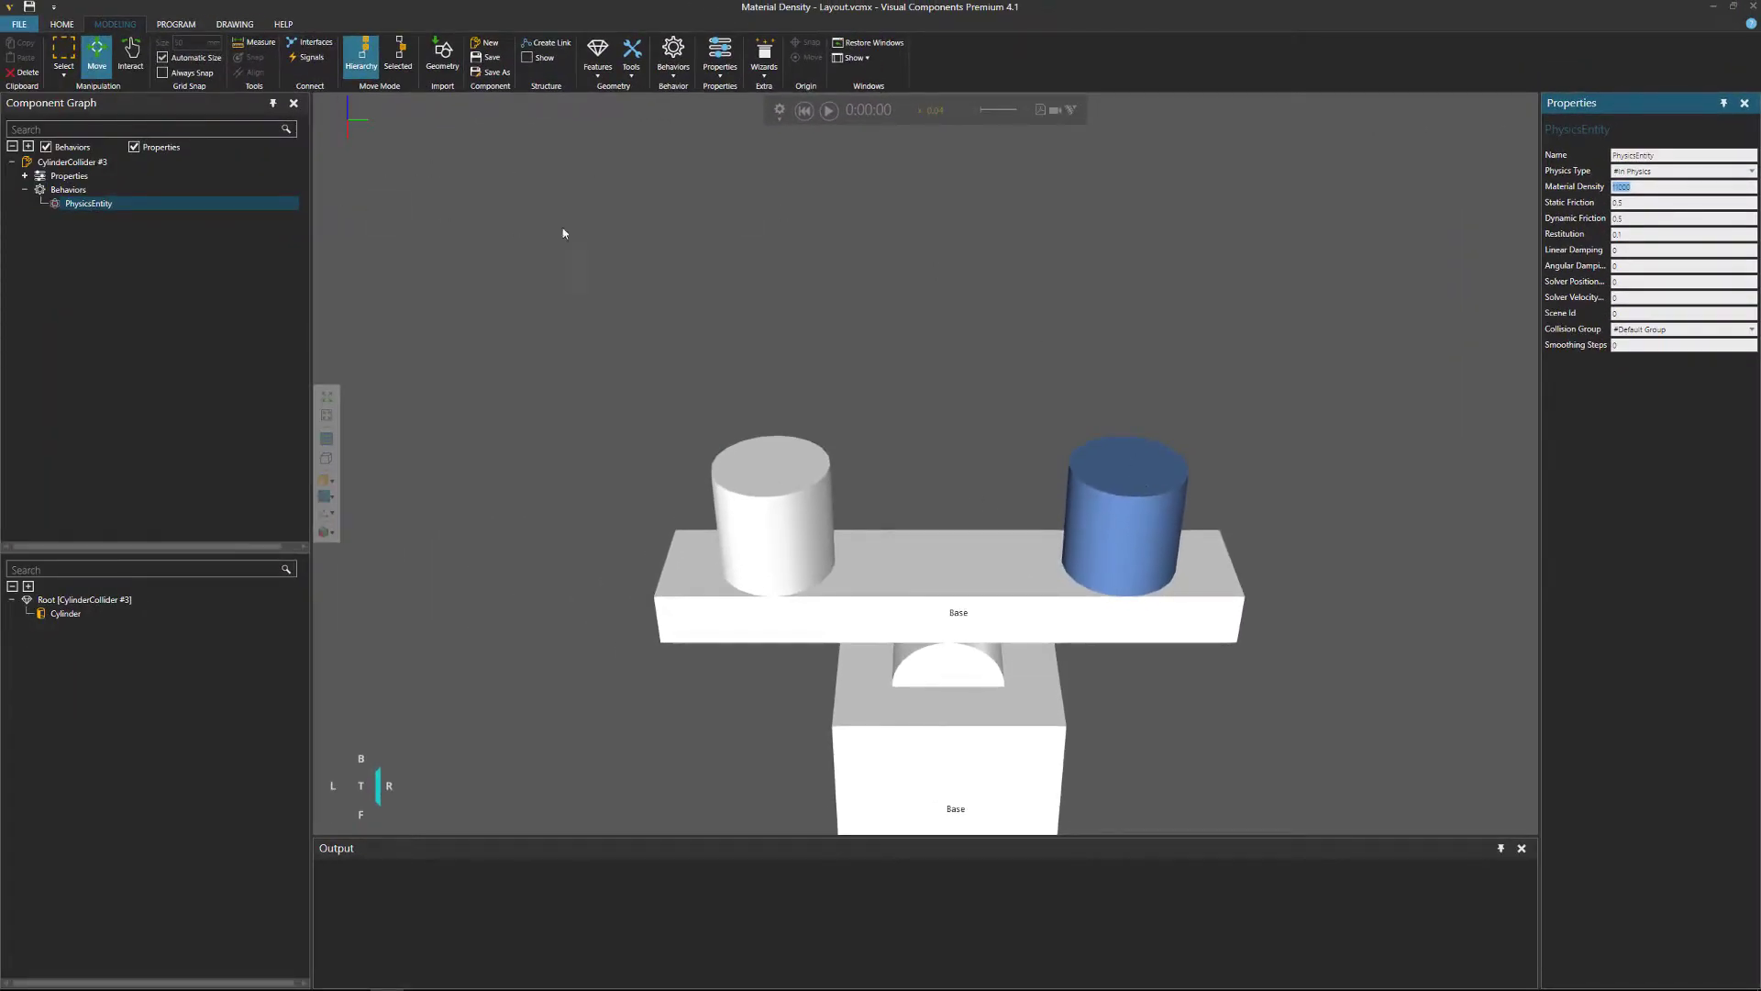
click(828, 110)
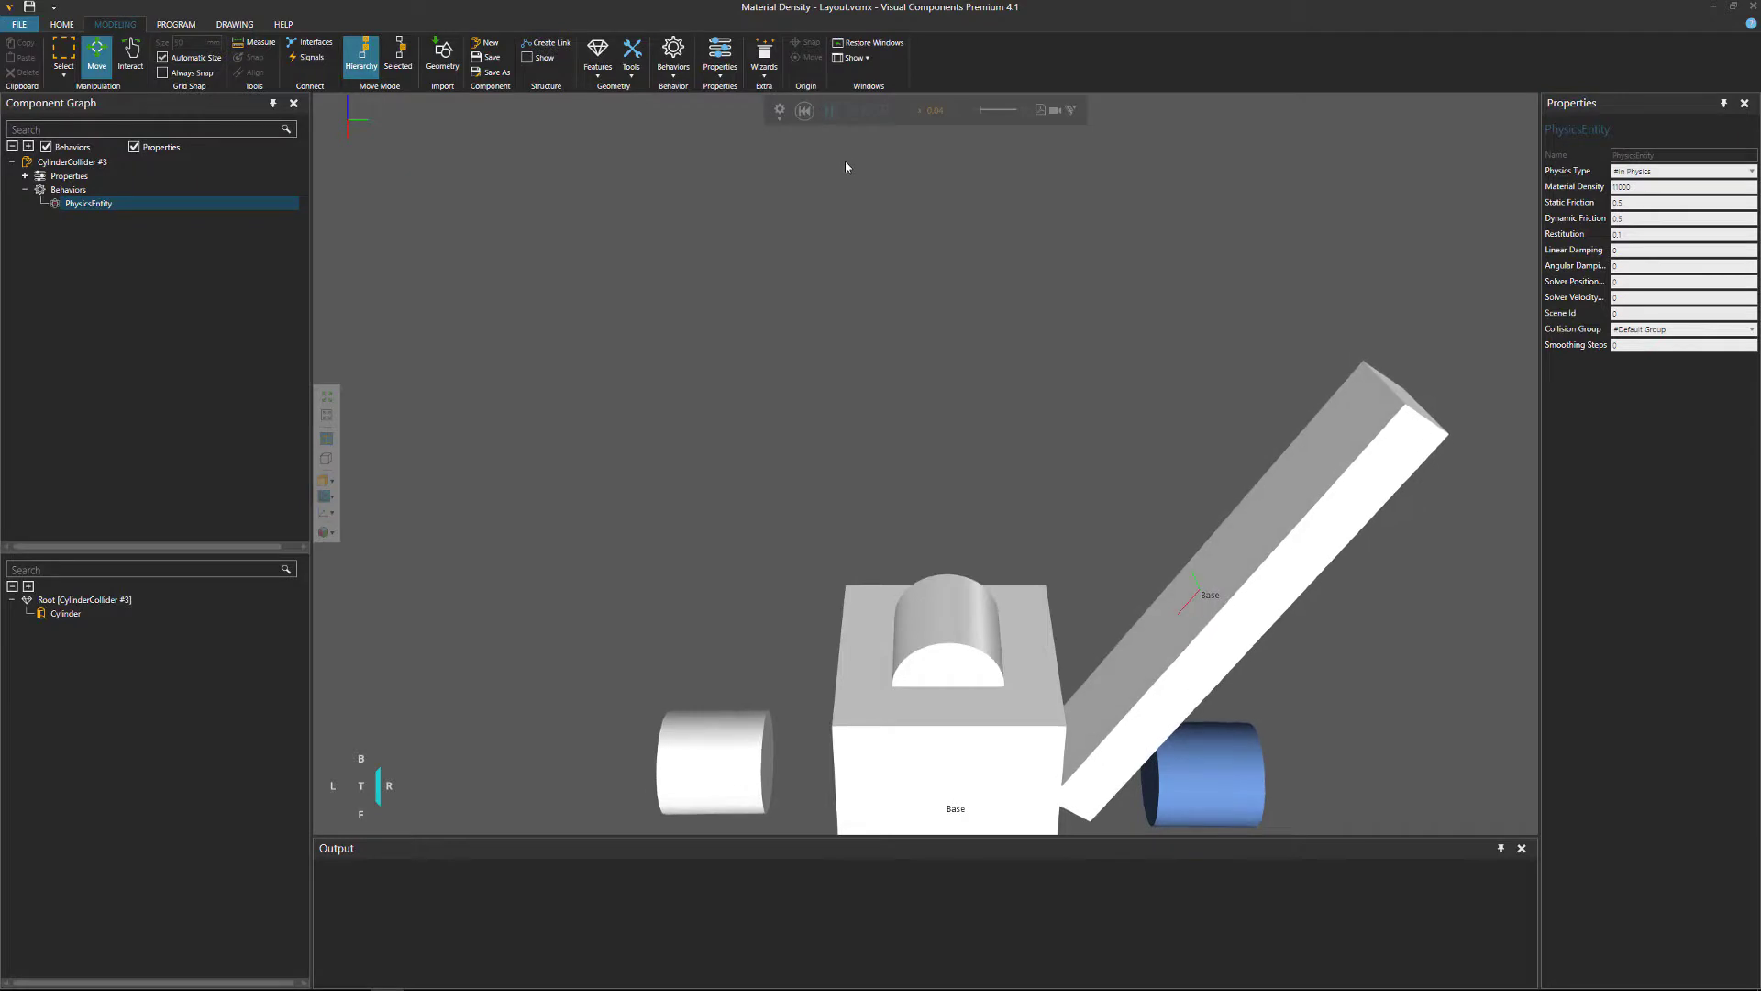
ctrl+right_drag(908, 399, 904, 315)
scroll(904, 315, down, 2)
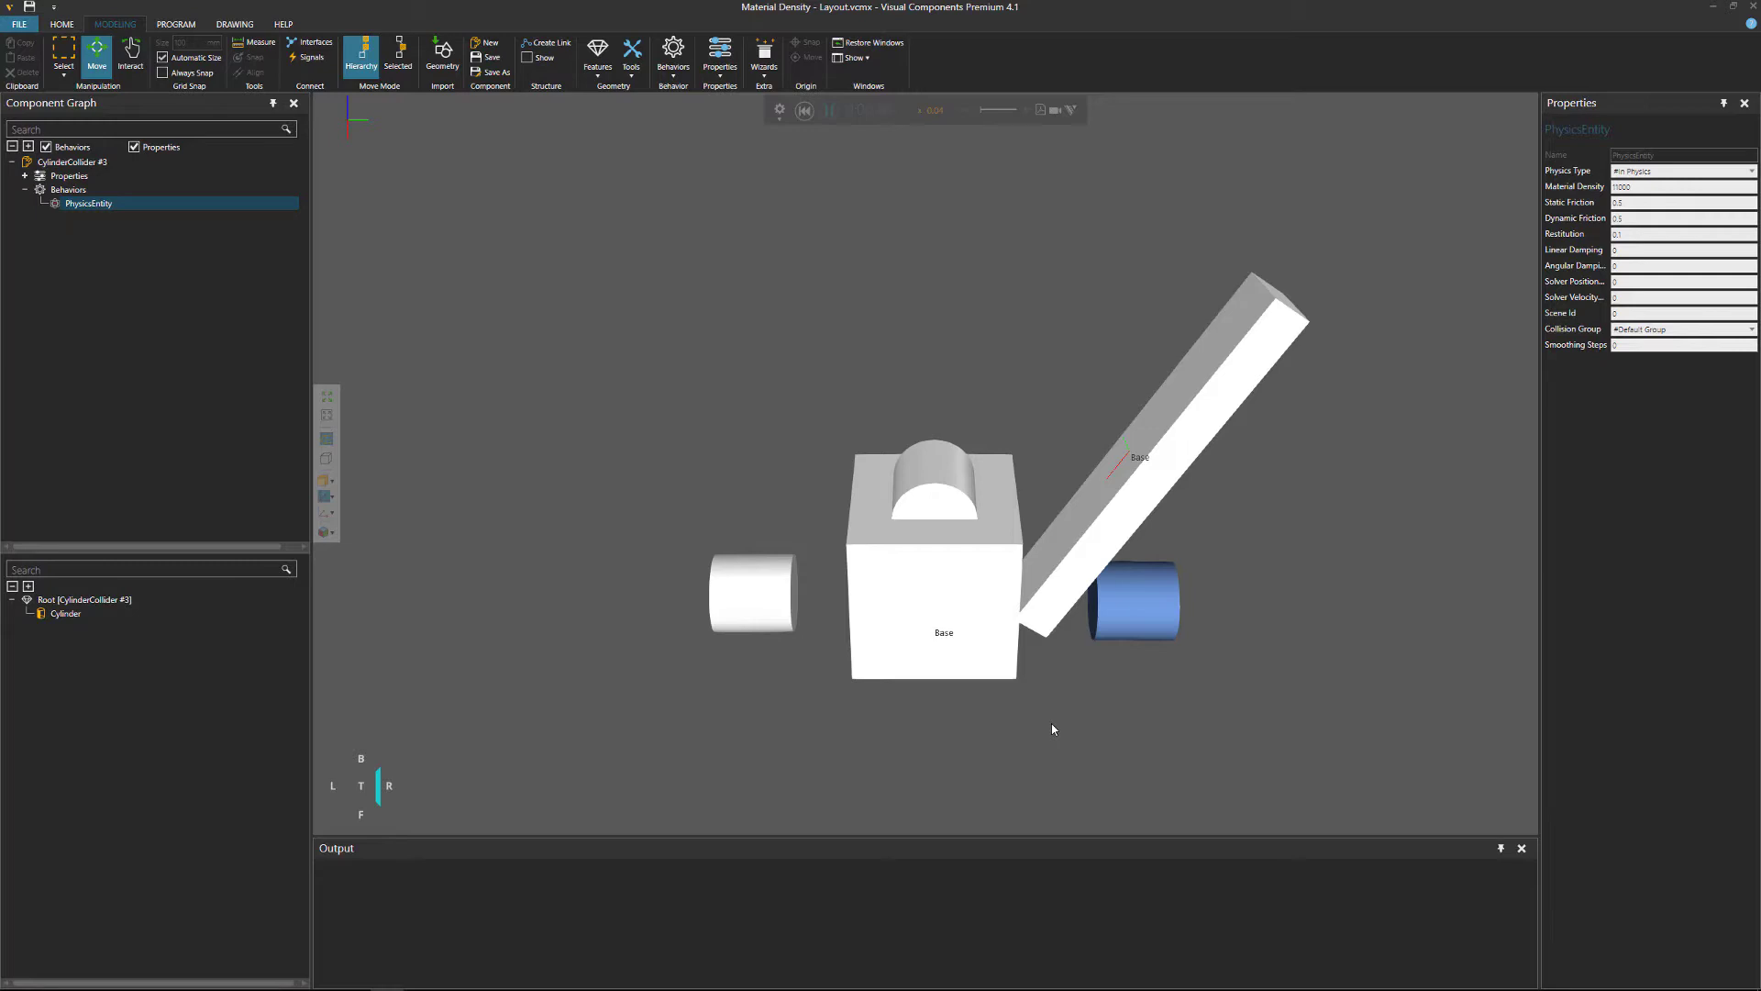
click(807, 120)
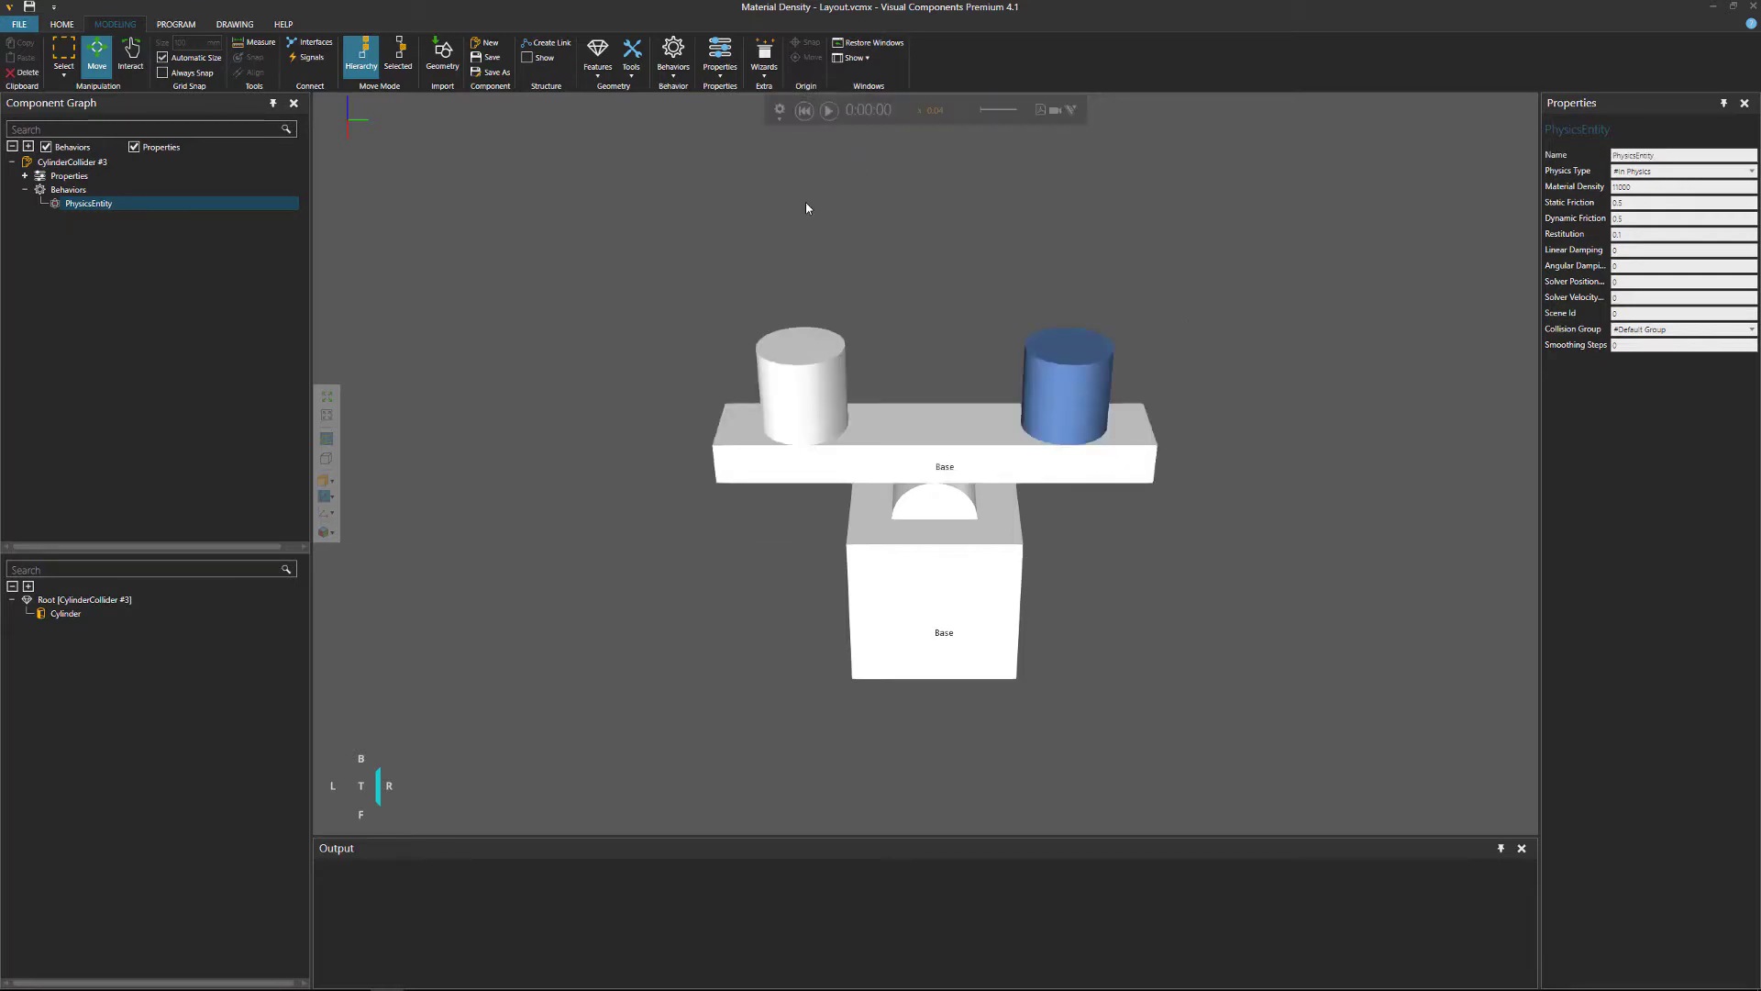